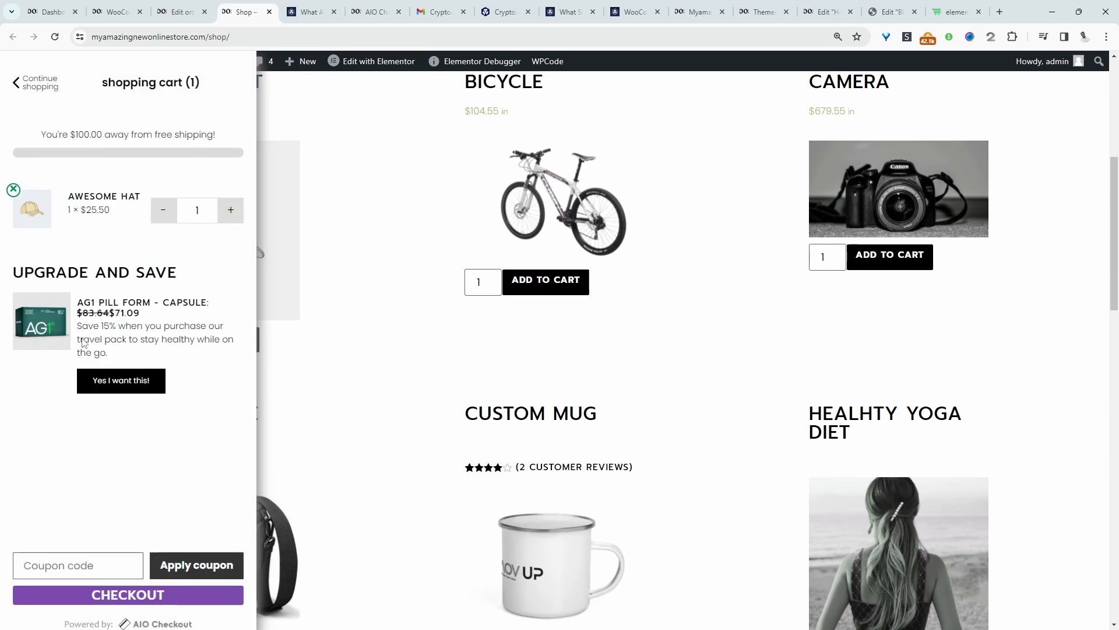
Check out the cart containing the Awesome Hat and continue to the payment step of the checkout
{"action": "left_click", "coordinate": [170, 566]}
{"action": "left_click", "coordinate": [140, 597]}
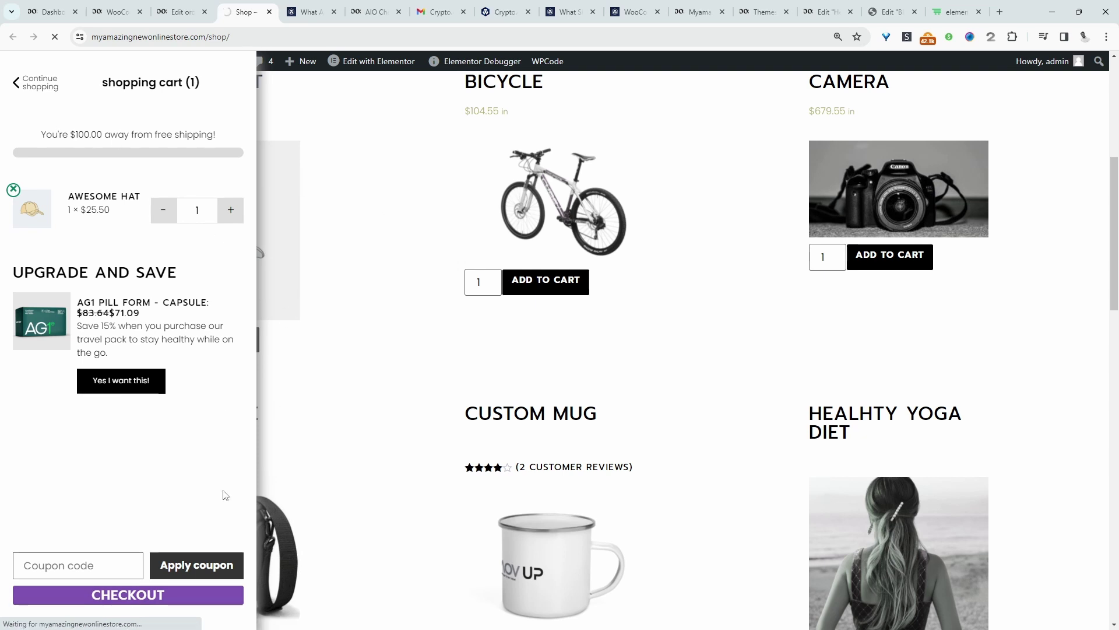
{"action": "scroll", "coordinate": [583, 446], "scroll_direction": "down", "scroll_amount": 4}
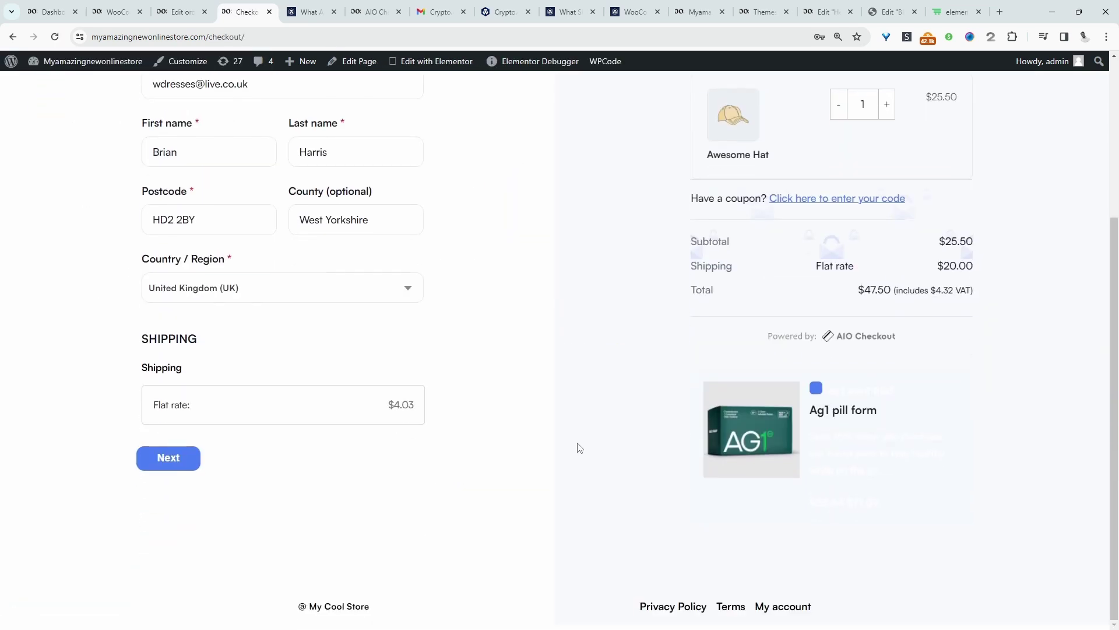
{"action": "left_click", "coordinate": [169, 457]}
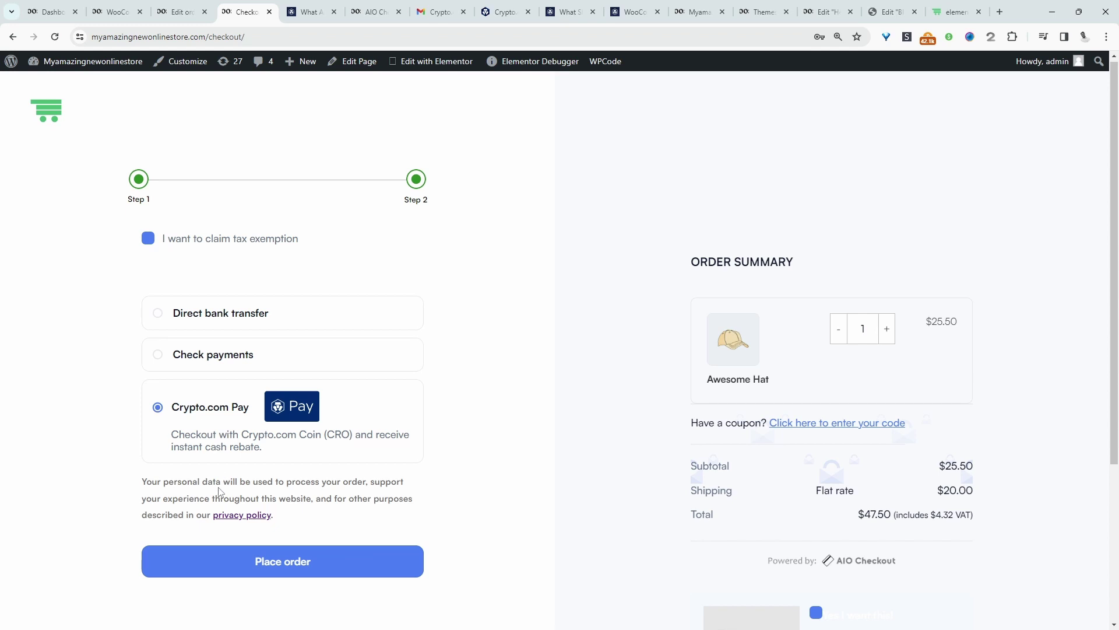
Choose Crypto.com Pay as the payment method and place the order
{"action": "left_click", "coordinate": [158, 355]}
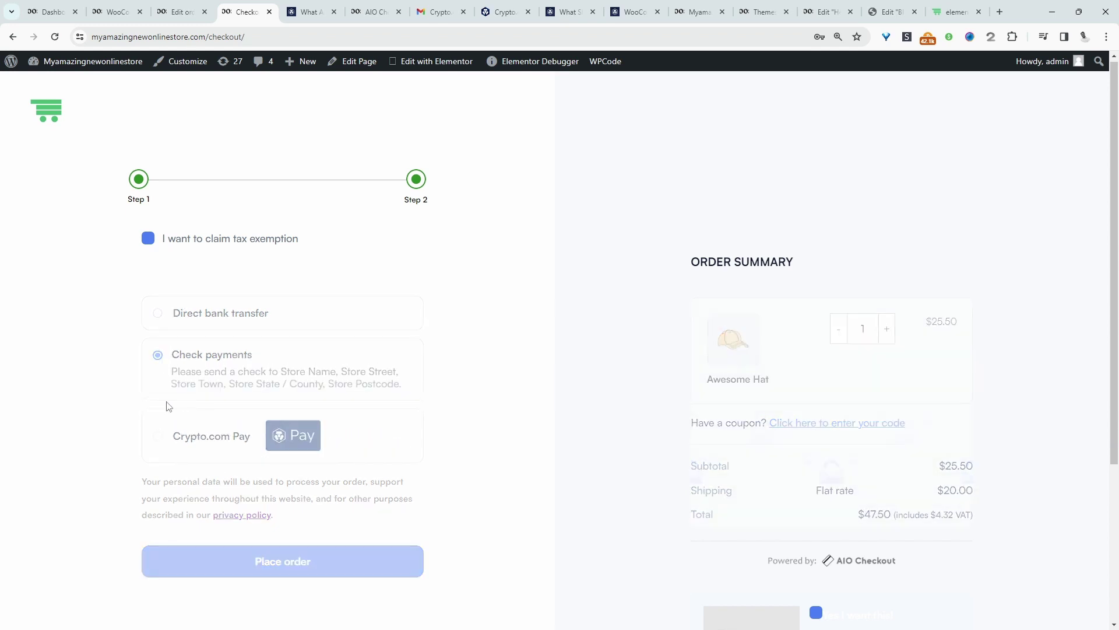
{"action": "left_click", "coordinate": [170, 447]}
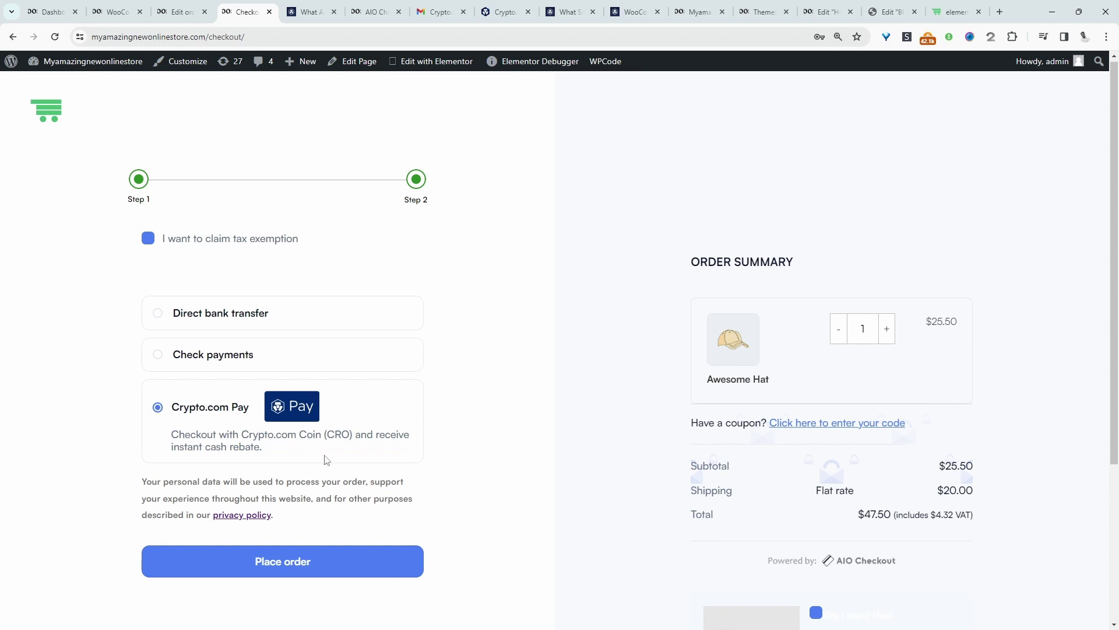
{"action": "left_click", "coordinate": [293, 563]}
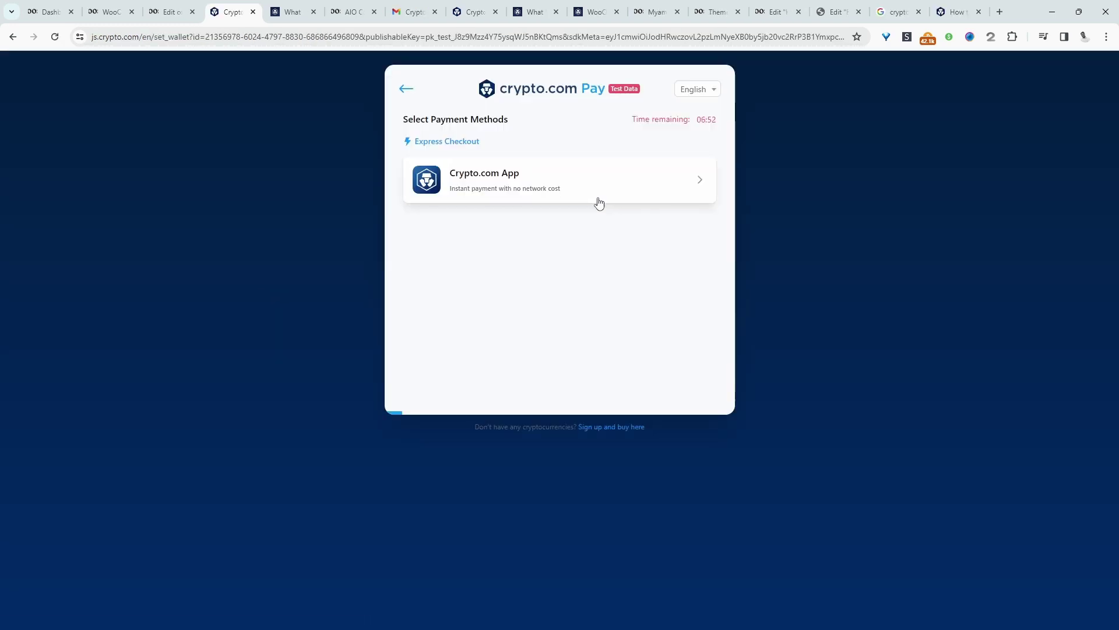
Pay with the Crypto.com App option, complete the test payment and approve the simulated transaction
{"action": "left_click", "coordinate": [599, 202]}
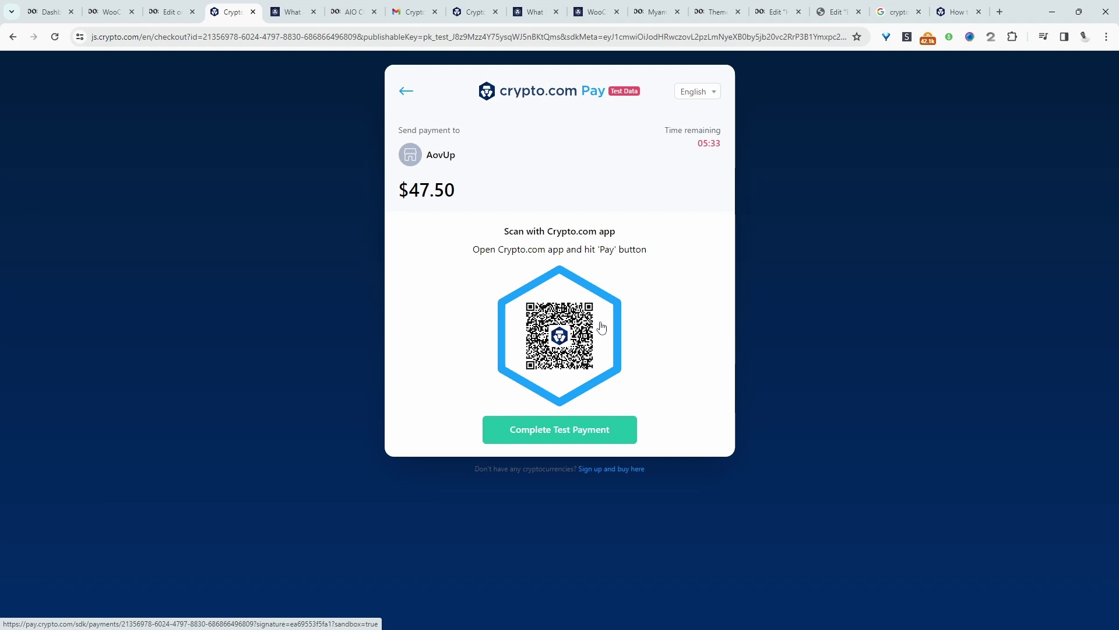
{"action": "left_click", "coordinate": [554, 442]}
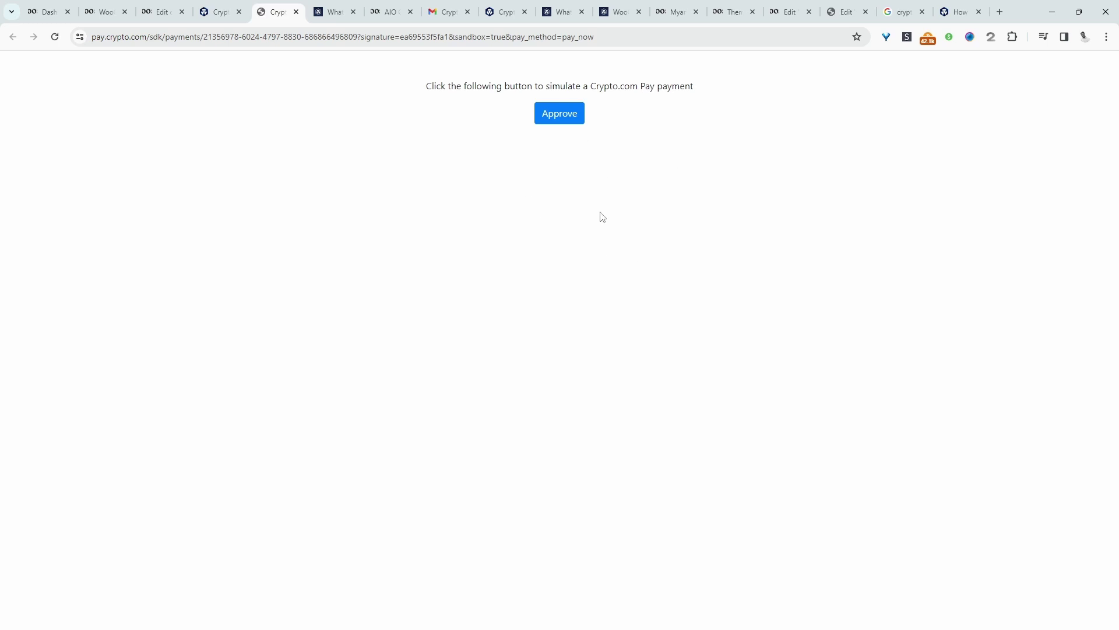
{"action": "left_click", "coordinate": [554, 116]}
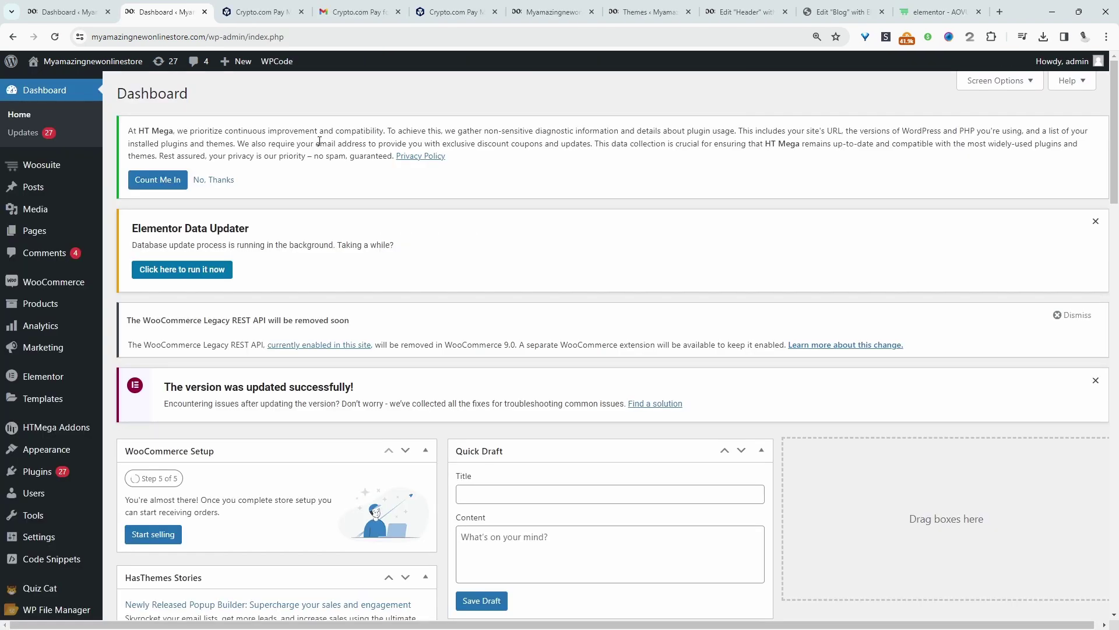
Search the WordPress plugins for "crypto" and find Crypto.com Pay Checkout for WooCommerce
{"action": "mouse_move", "coordinate": [99, 472]}
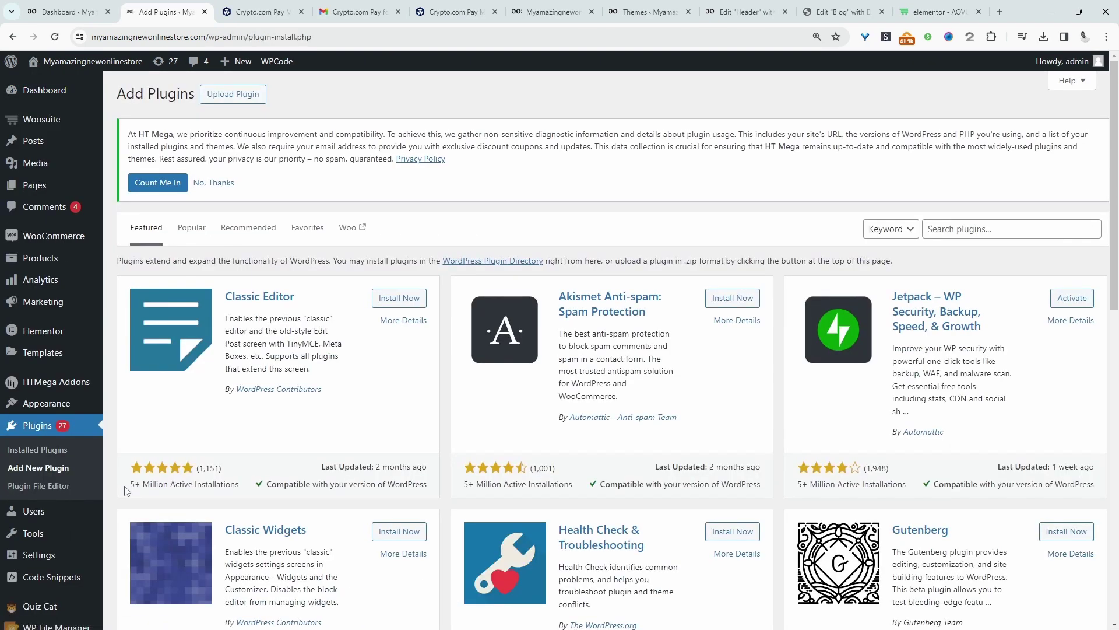
{"action": "left_click", "coordinate": [949, 230]}
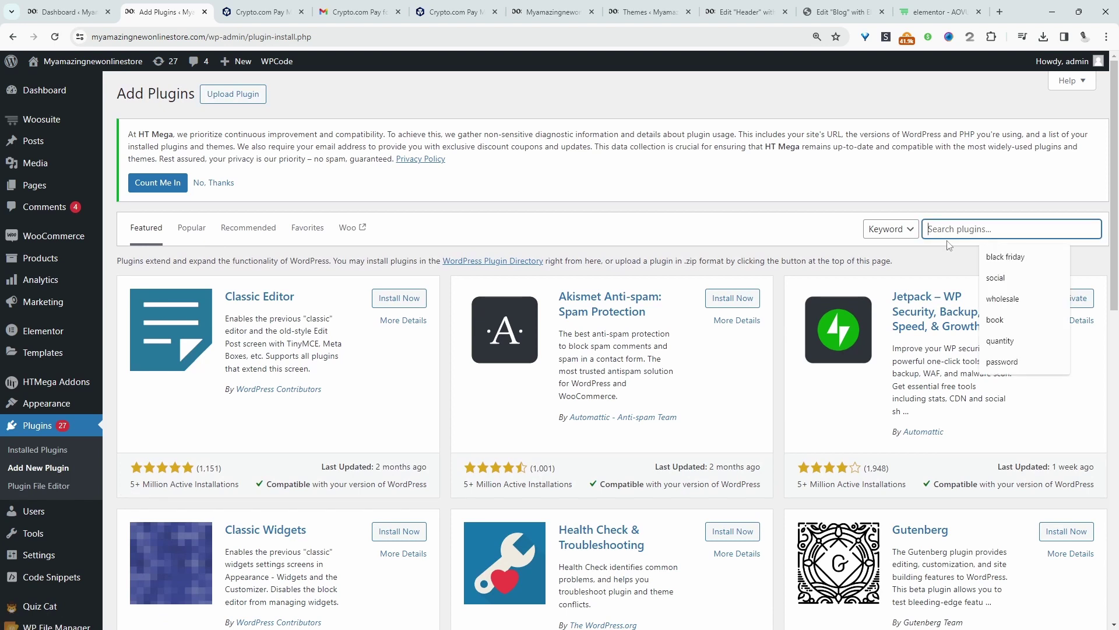
{"action": "type", "text": "cy"}
{"action": "key", "text": "BackSpace"}
{"action": "type", "text": "rypto"}
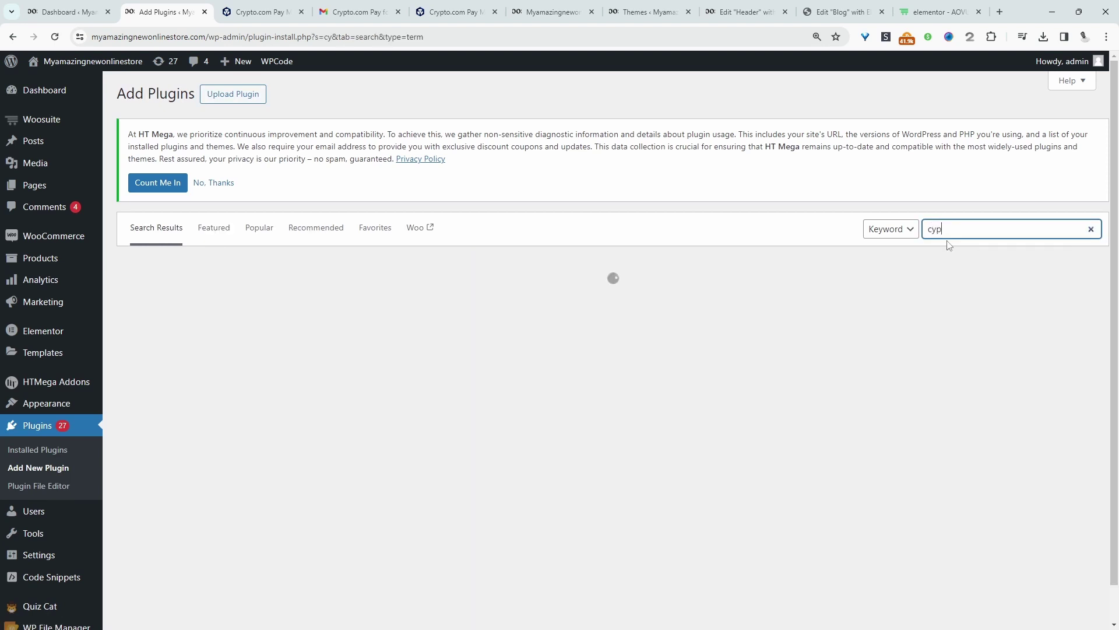
{"action": "scroll", "coordinate": [696, 356], "scroll_direction": "down", "scroll_amount": 3}
{"action": "scroll", "coordinate": [695, 357], "scroll_direction": "down", "scroll_amount": 6}
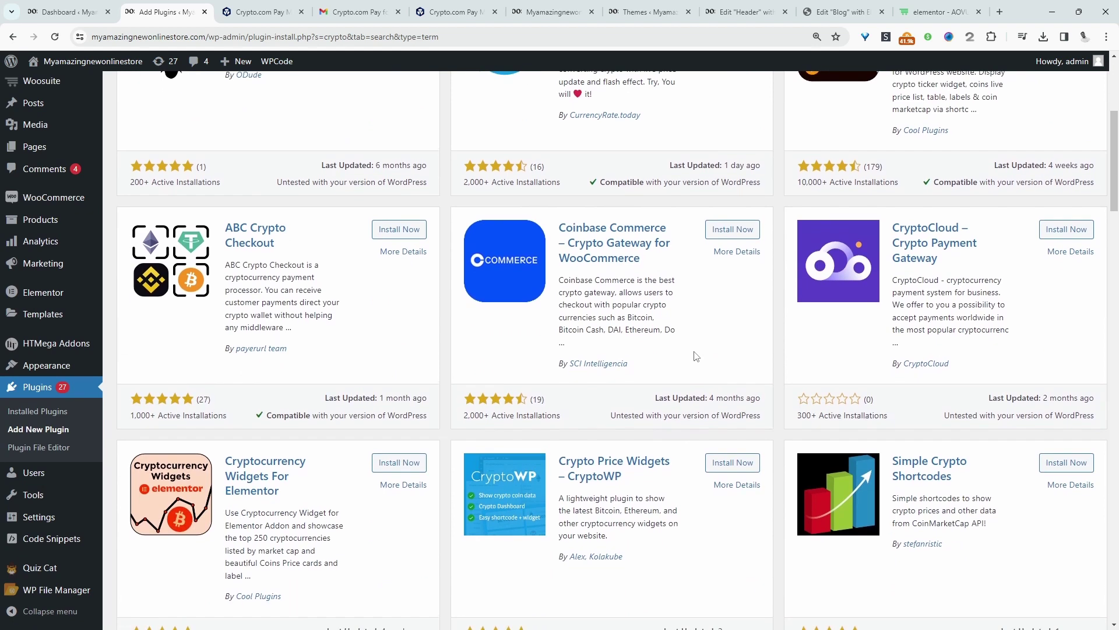
{"action": "scroll", "coordinate": [695, 356], "scroll_direction": "down", "scroll_amount": 6}
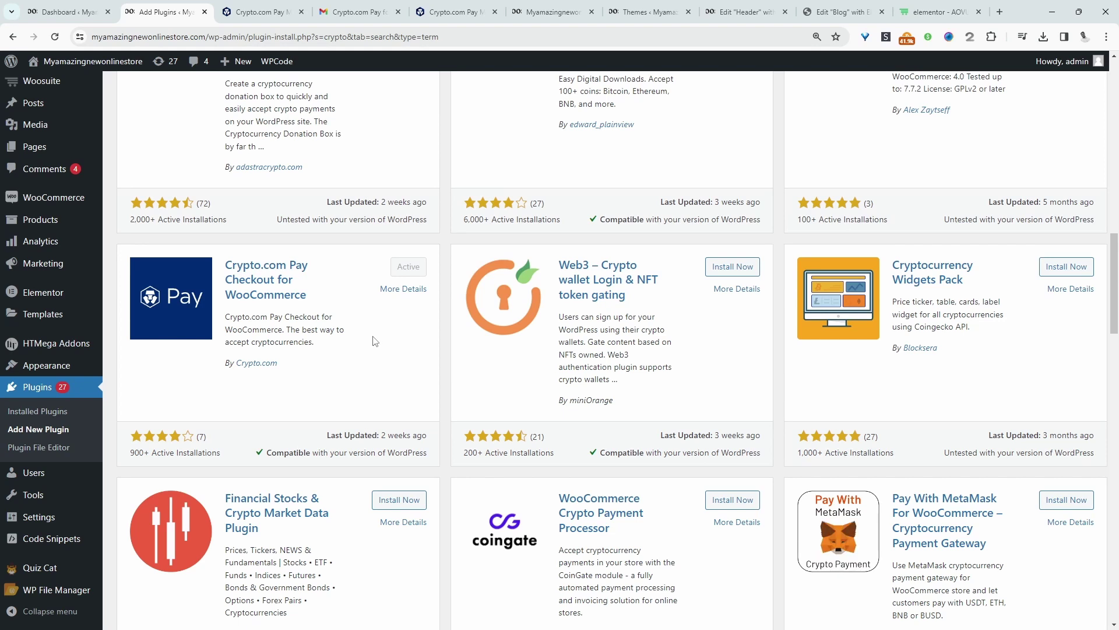
Open the Crypto.com Pay payment method's configuration in the WooCommerce payment settings
{"action": "mouse_move", "coordinate": [70, 198]}
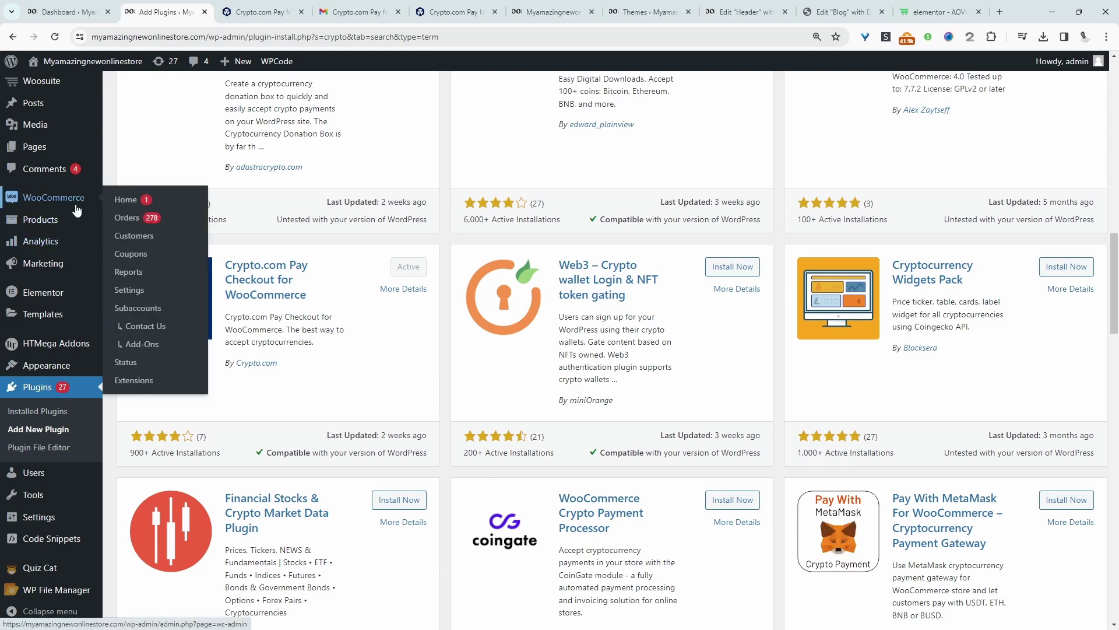
{"action": "left_click", "coordinate": [142, 291]}
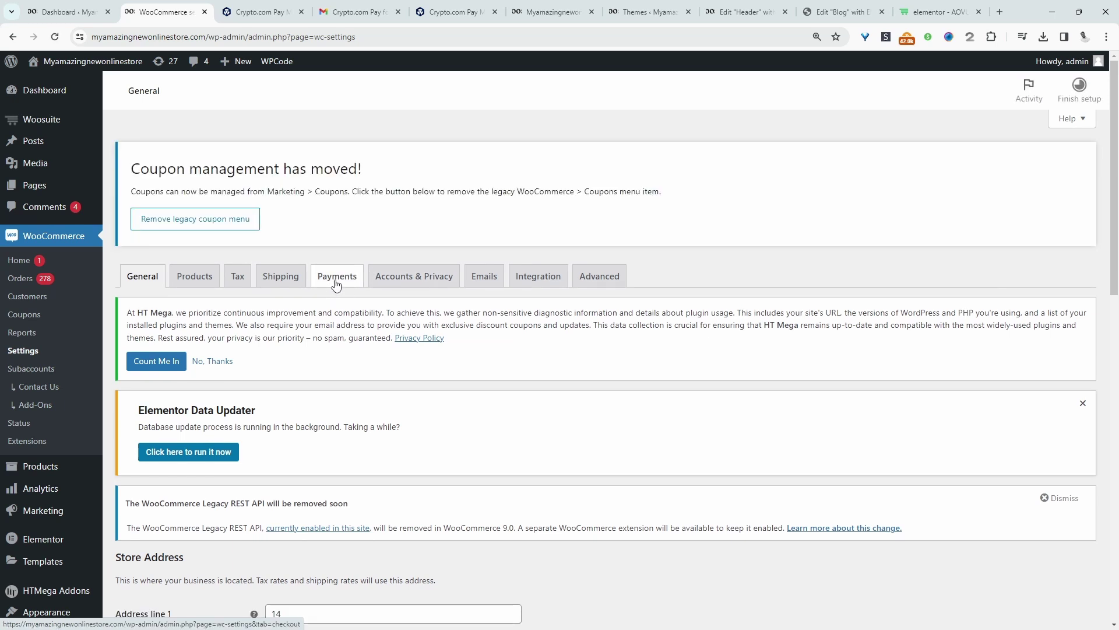
{"action": "left_click", "coordinate": [338, 282]}
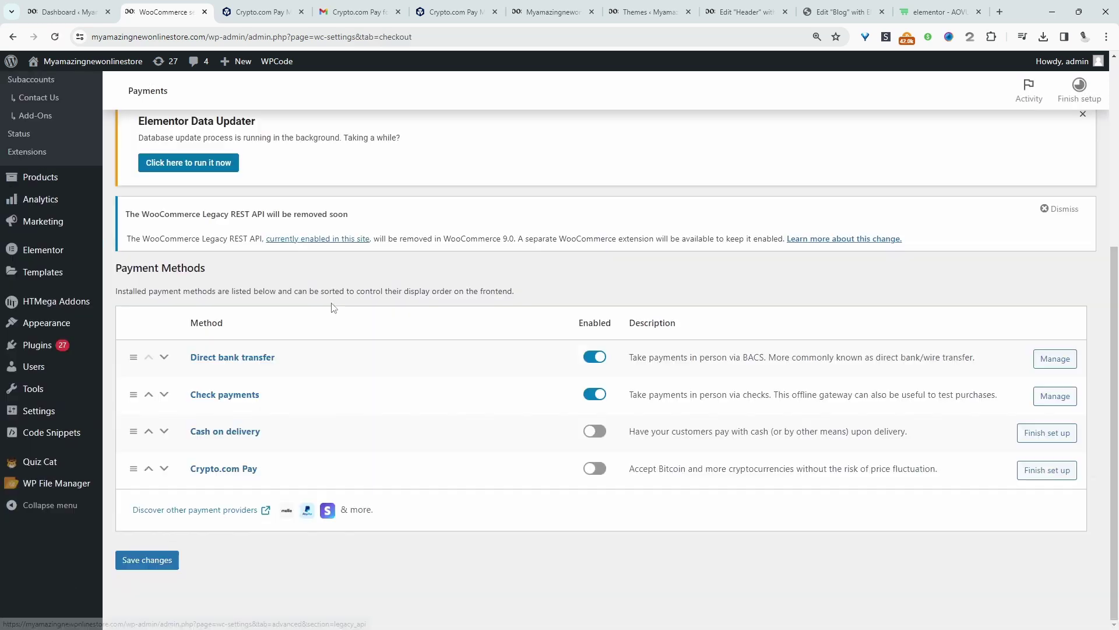
{"action": "left_click", "coordinate": [220, 472]}
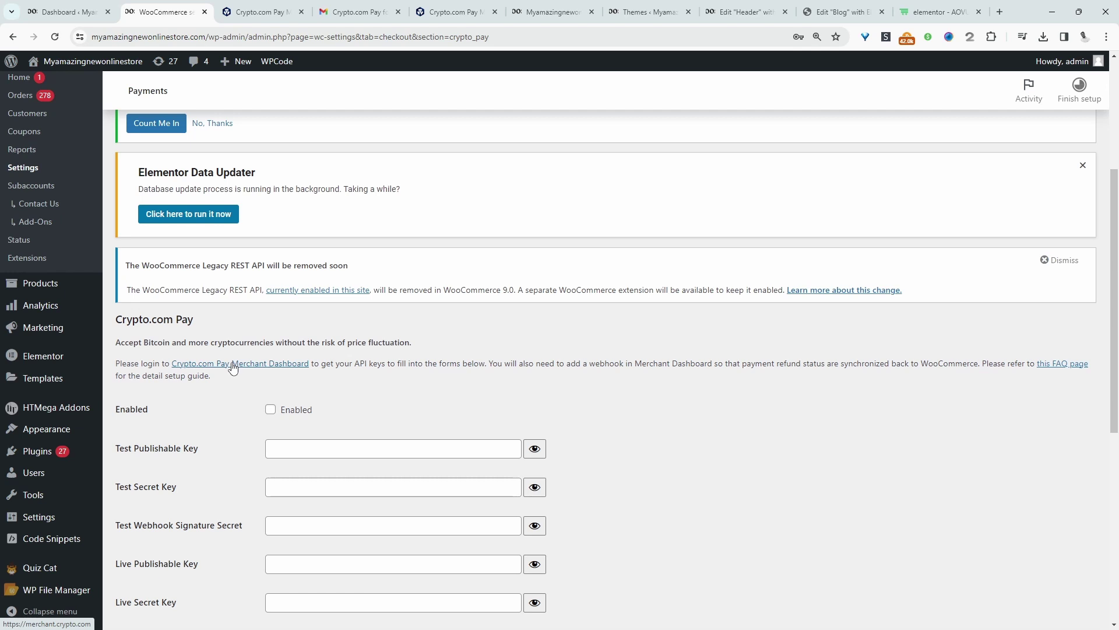
Switch to the Crypto.com Pay merchant site and submit the business profile for AovUp
{"action": "key", "text": "ctrl+Tab"}
{"action": "key", "text": "ctrl+Tab"}
{"action": "key", "text": "ctrl+Tab"}
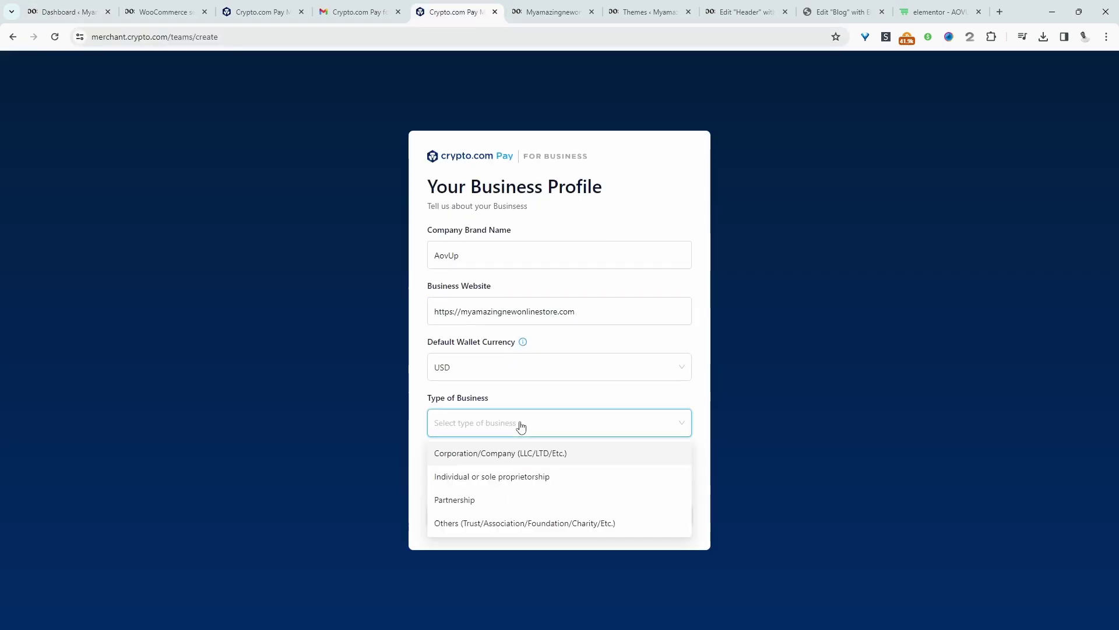
{"action": "left_click", "coordinate": [575, 515]}
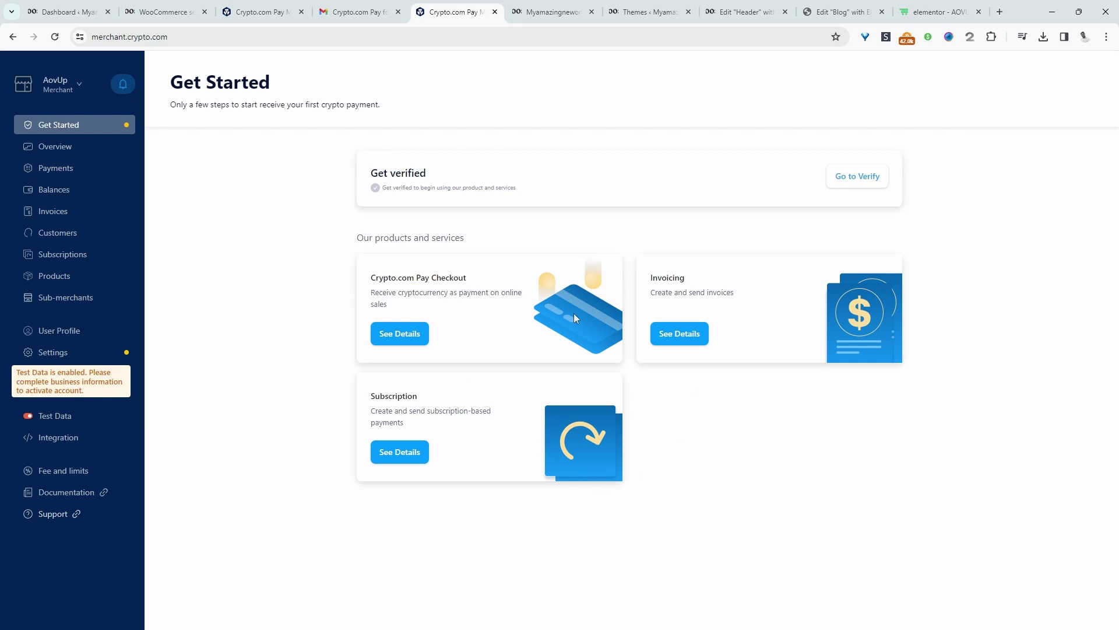
Enable Crypto.com Pay in the WooCommerce settings, unmask the Test Publishable Key field and review the remaining options
{"action": "left_click", "coordinate": [156, 12]}
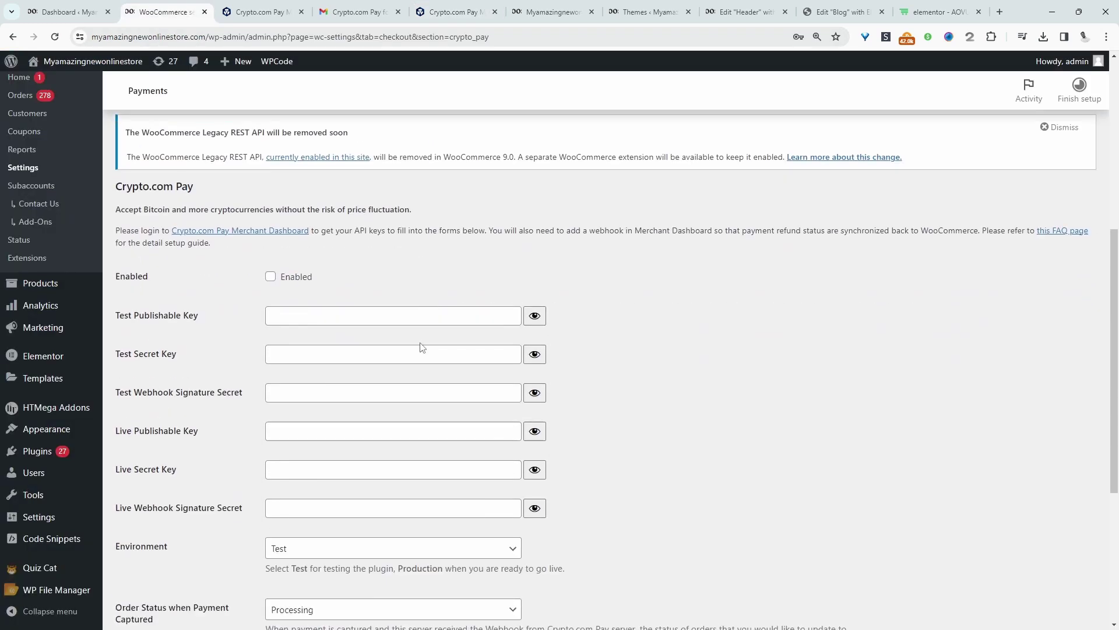
{"action": "scroll", "coordinate": [423, 348], "scroll_direction": "down", "scroll_amount": 1}
{"action": "left_click", "coordinate": [270, 266]}
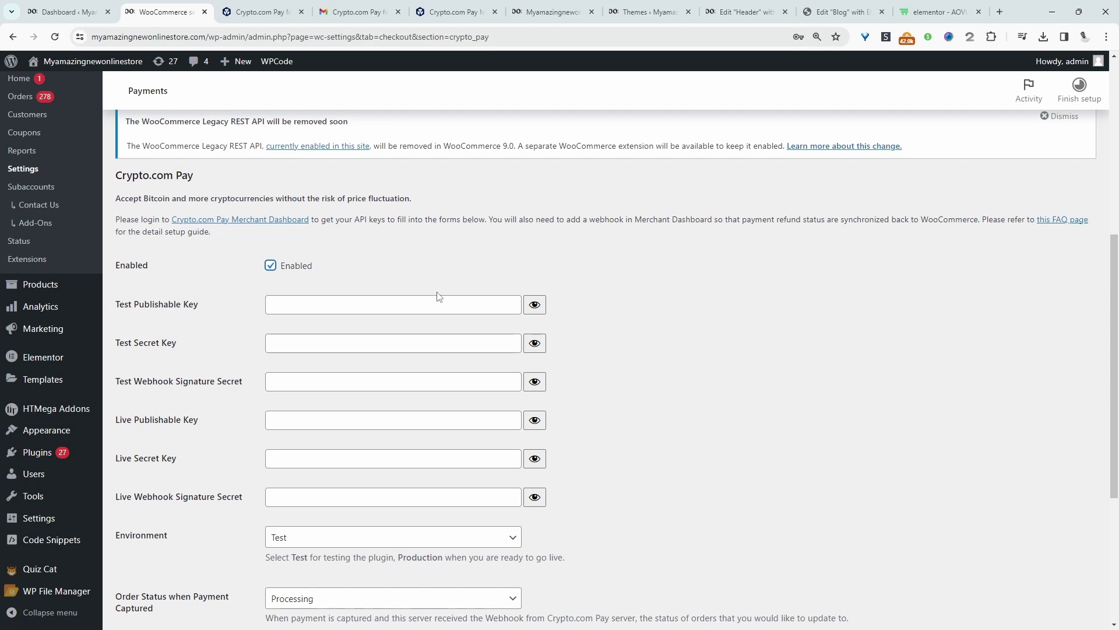
{"action": "left_click", "coordinate": [535, 305]}
{"action": "scroll", "coordinate": [193, 409], "scroll_direction": "down", "scroll_amount": 3}
{"action": "scroll", "coordinate": [243, 475], "scroll_direction": "down", "scroll_amount": 2}
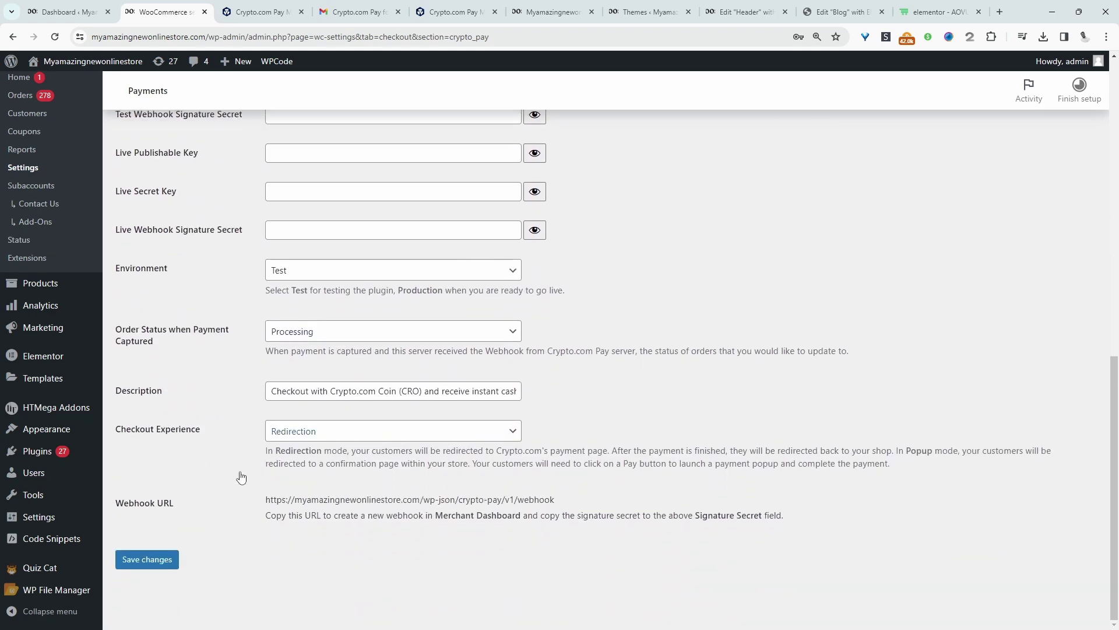
{"action": "scroll", "coordinate": [242, 473], "scroll_direction": "up", "scroll_amount": 4}
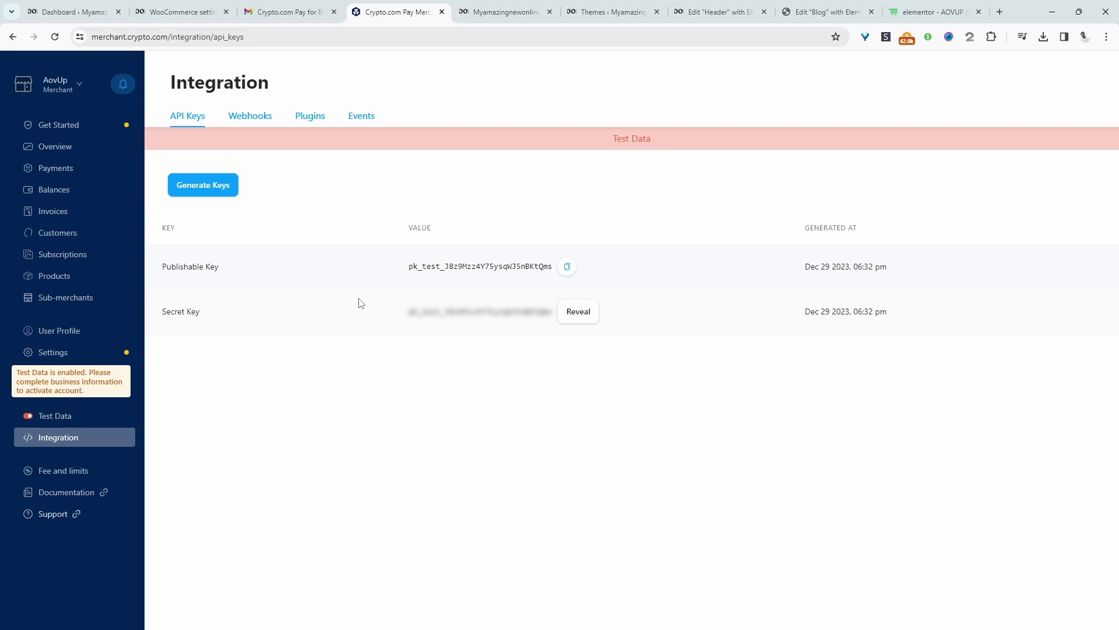
Copy the publishable key from the merchant integration page and paste it into WooCommerce's Test Publishable Key field
{"action": "left_click", "coordinate": [204, 186]}
{"action": "key", "text": "Escape"}
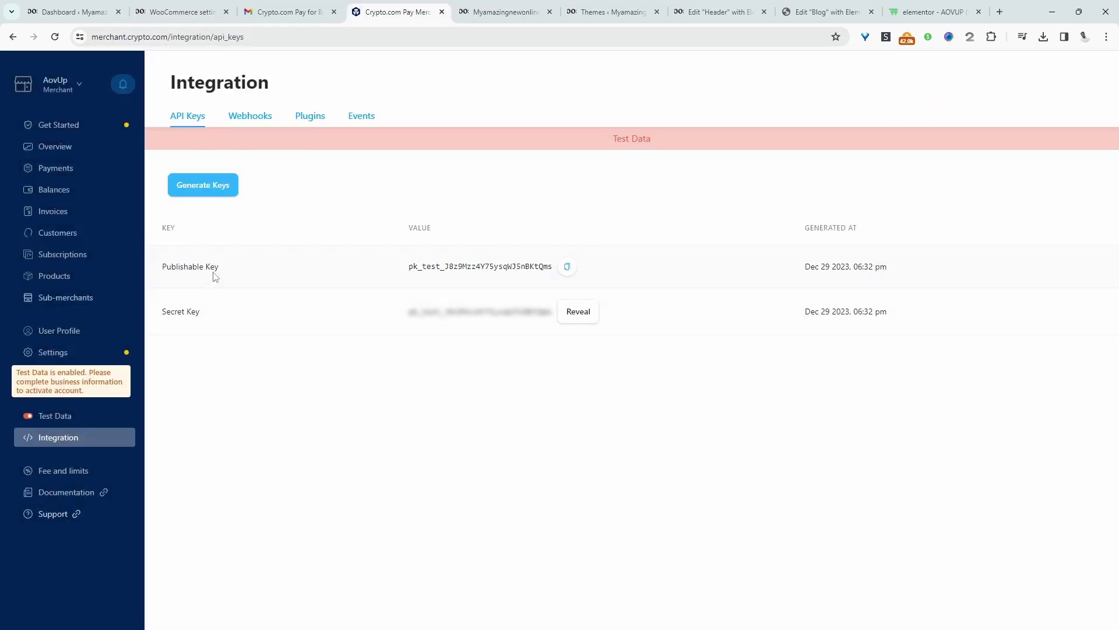
{"action": "left_click", "coordinate": [566, 268]}
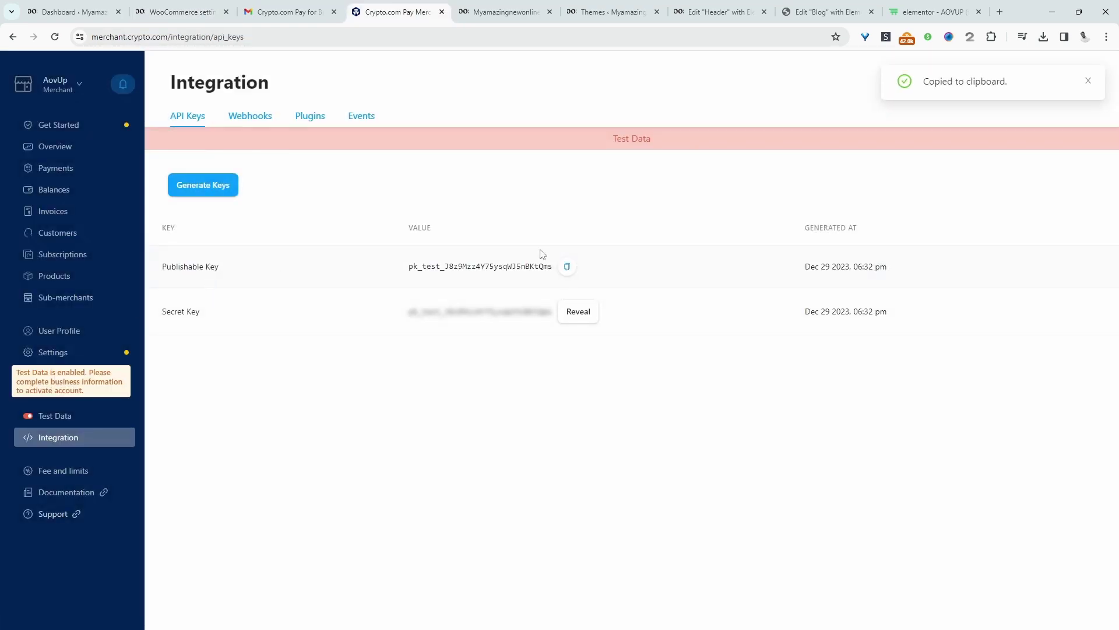
{"action": "left_click_drag", "start_coordinate": [420, 268], "coordinate": [464, 270]}
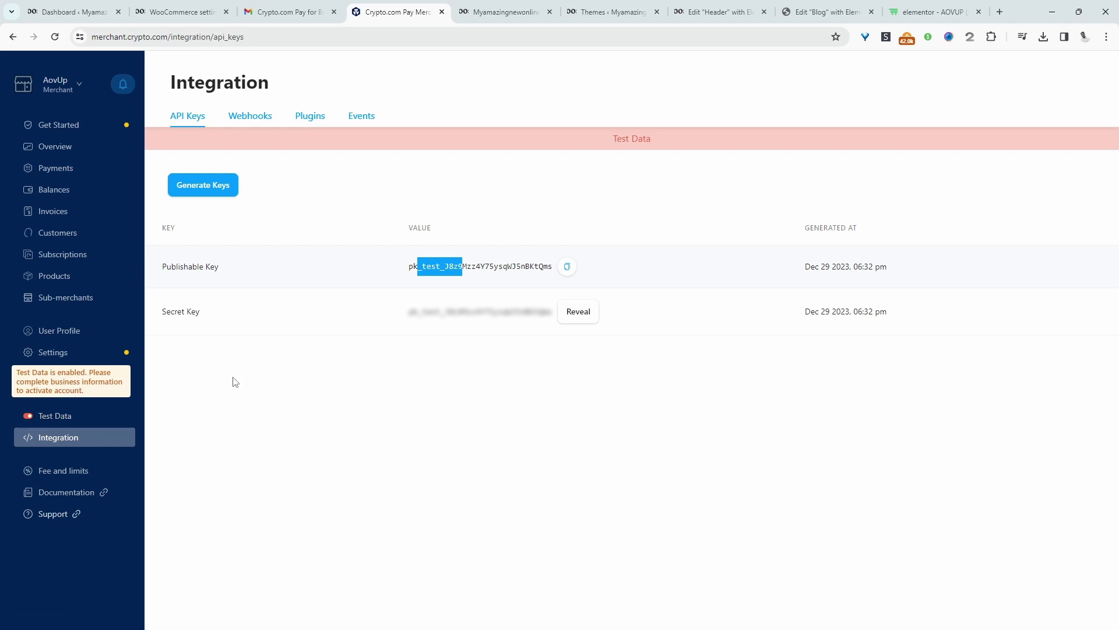
{"action": "left_click", "coordinate": [207, 13]}
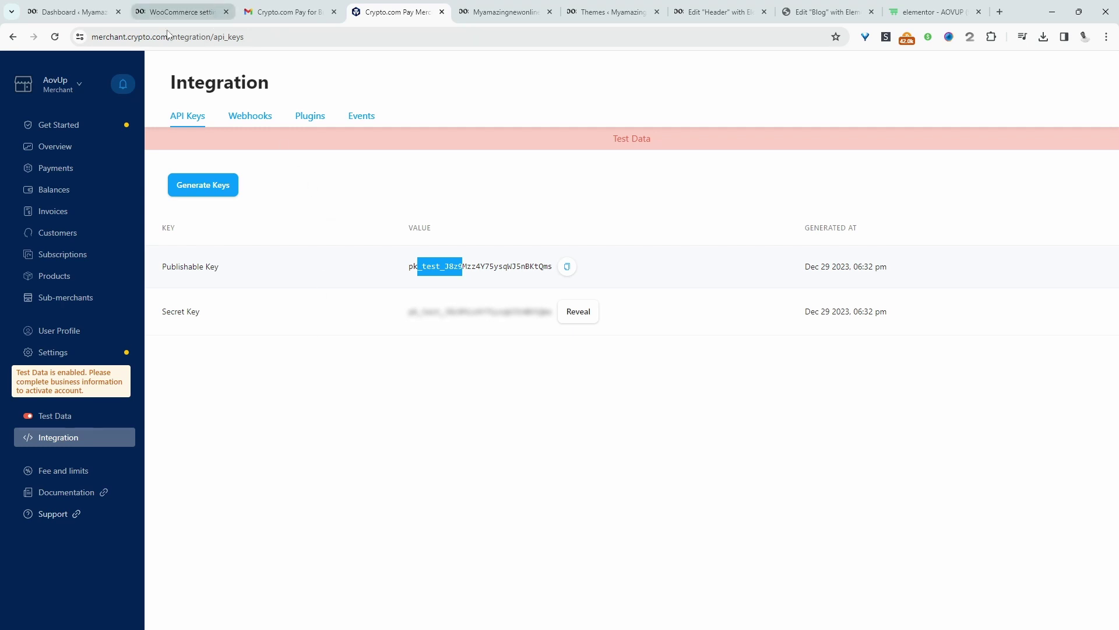
{"action": "left_click", "coordinate": [301, 323]}
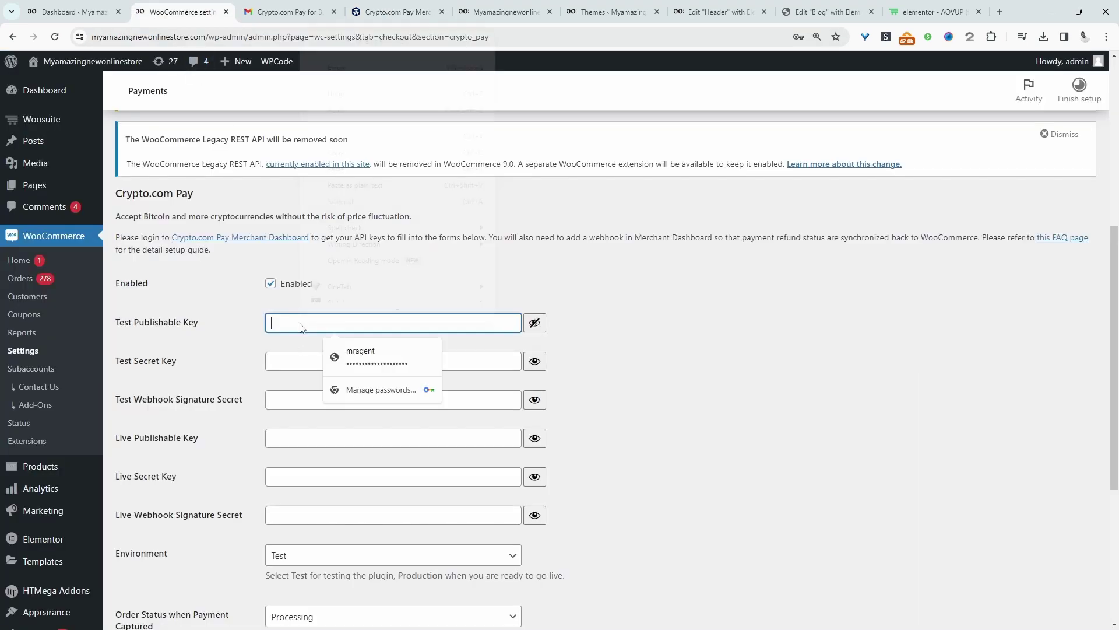
{"action": "right_click", "coordinate": [300, 322]}
{"action": "key", "text": "ctrl+v"}
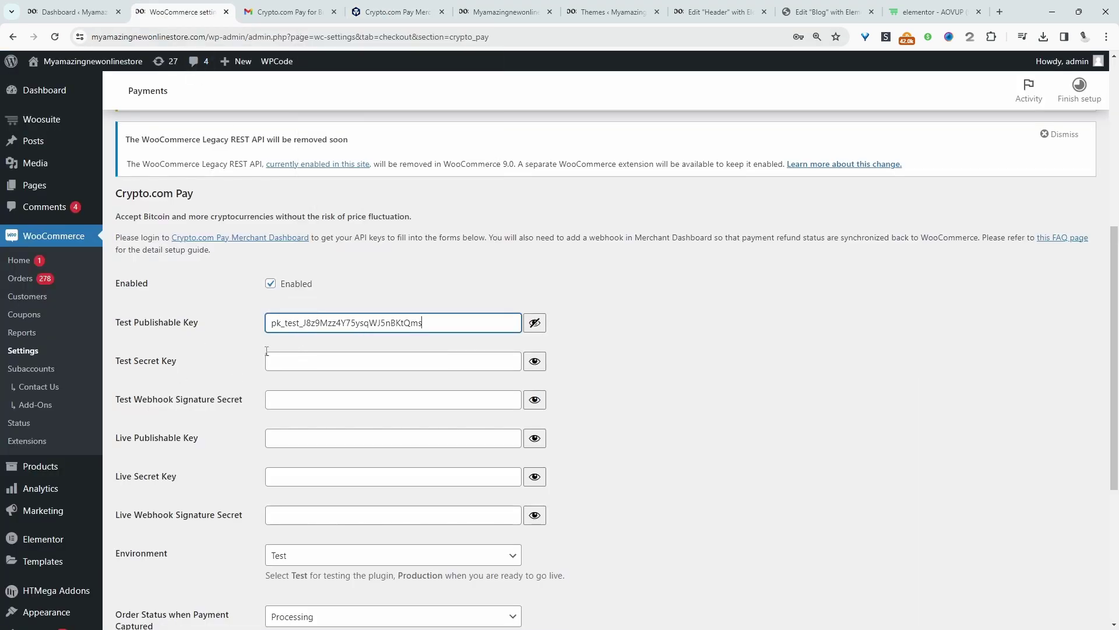
Reveal the merchant account's secret key, copy it and paste it into WooCommerce's Test Secret Key field
{"action": "left_click", "coordinate": [374, 13]}
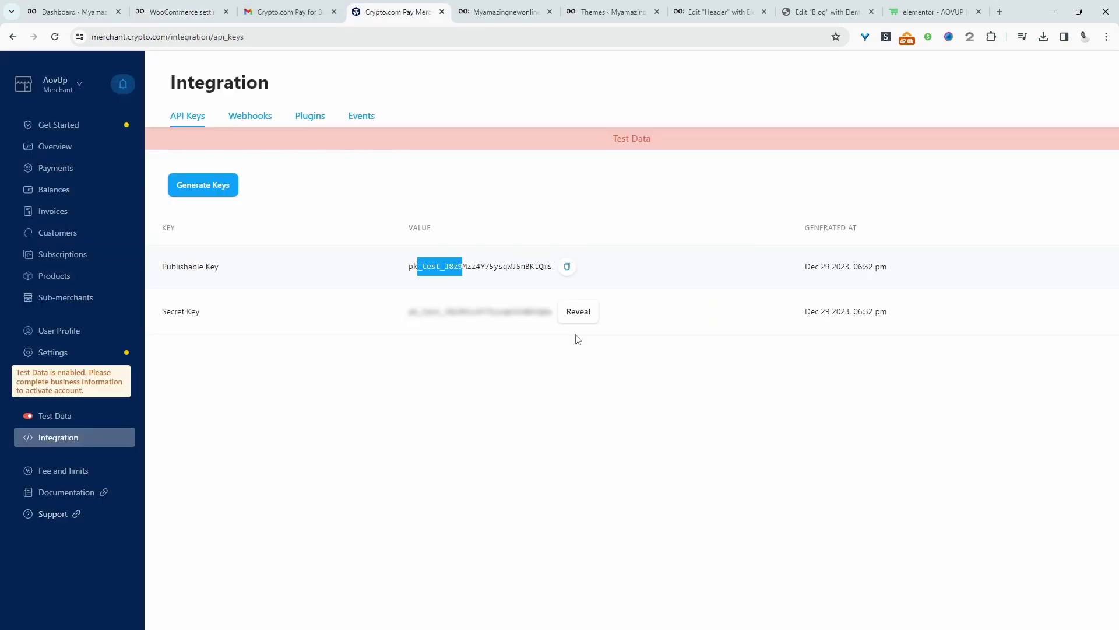
{"action": "left_click", "coordinate": [577, 311]}
{"action": "key", "text": "Return"}
{"action": "left_click", "coordinate": [569, 312]}
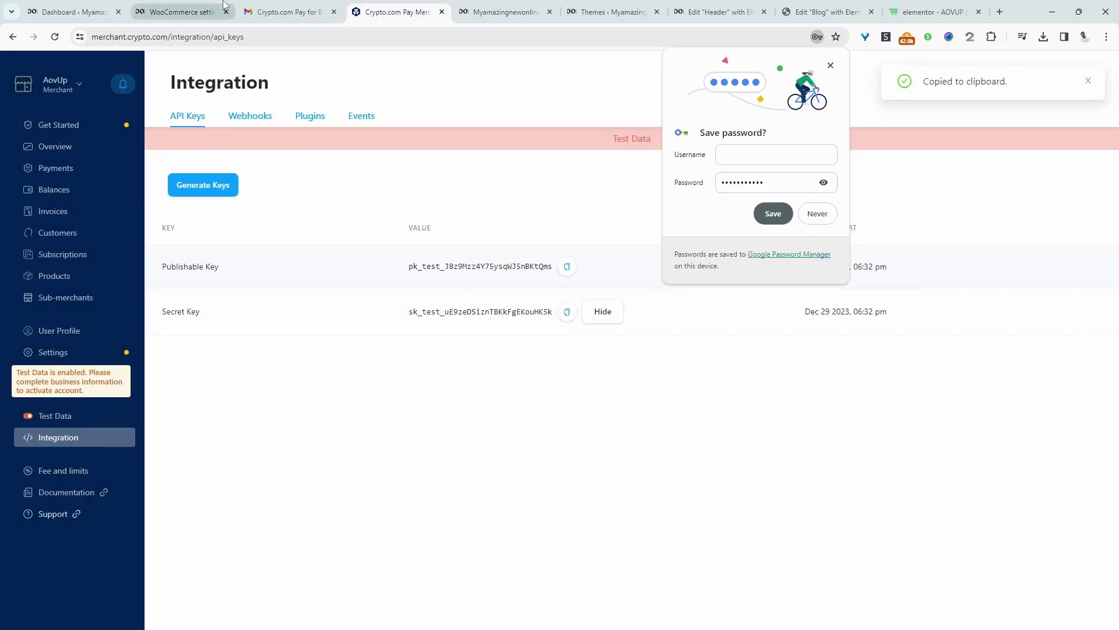
{"action": "left_click", "coordinate": [175, 12]}
{"action": "left_click", "coordinate": [325, 361]}
{"action": "key", "text": "ctrl+v"}
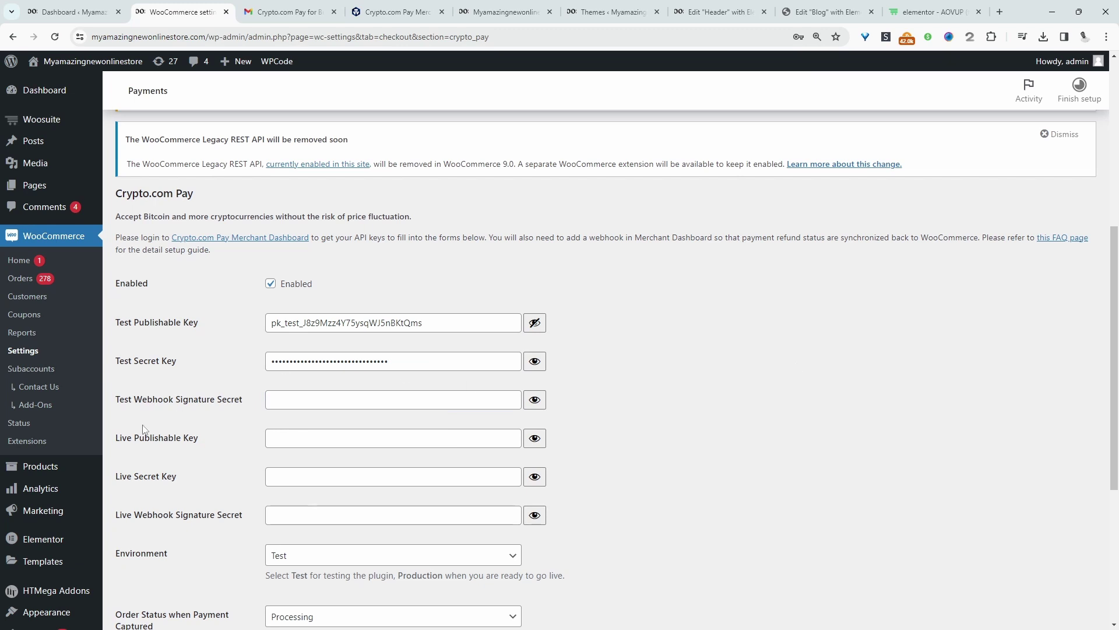
Start a new webhook on the merchant integration page and fill its Payload URL with the Webhook URL copied from WooCommerce's Crypto.com Pay settings
{"action": "left_click", "coordinate": [385, 10]}
{"action": "left_click", "coordinate": [250, 116]}
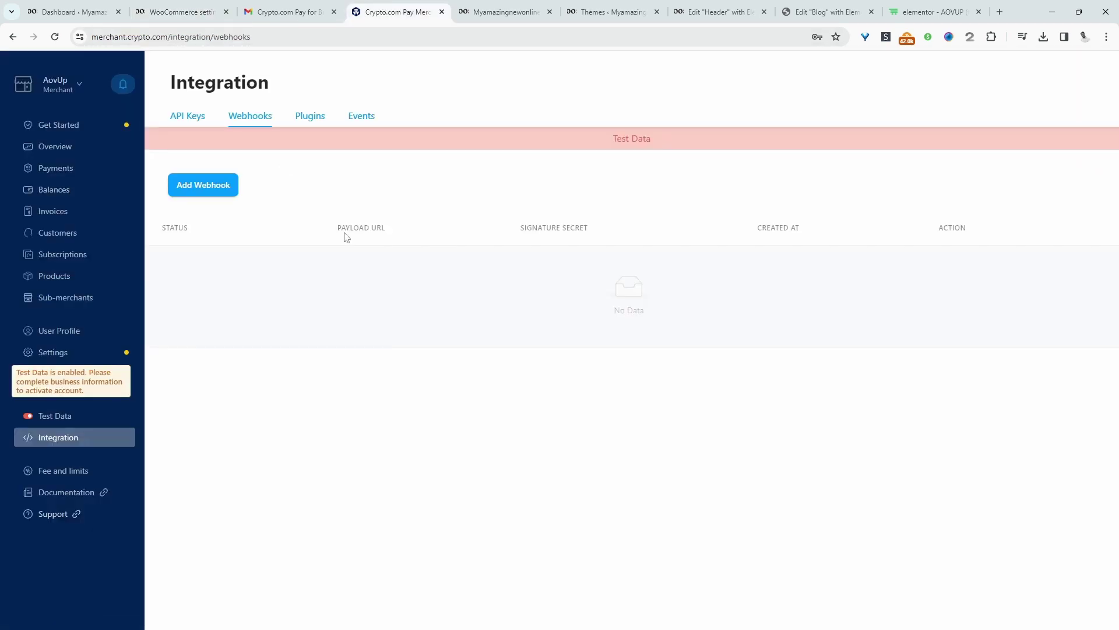
{"action": "left_click", "coordinate": [218, 185]}
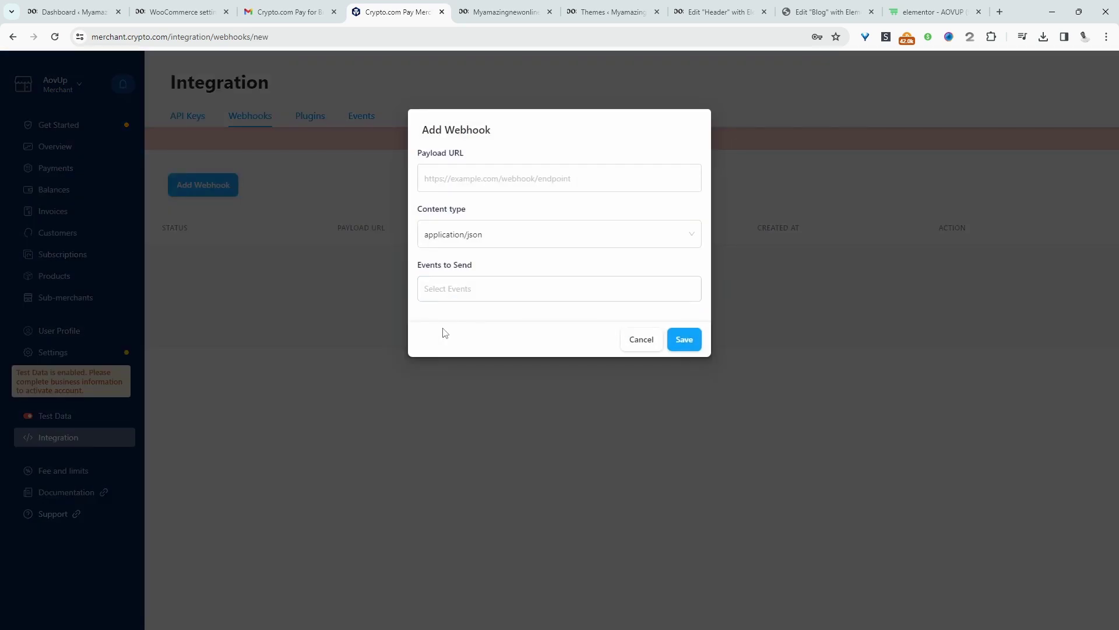
{"action": "left_click", "coordinate": [174, 13]}
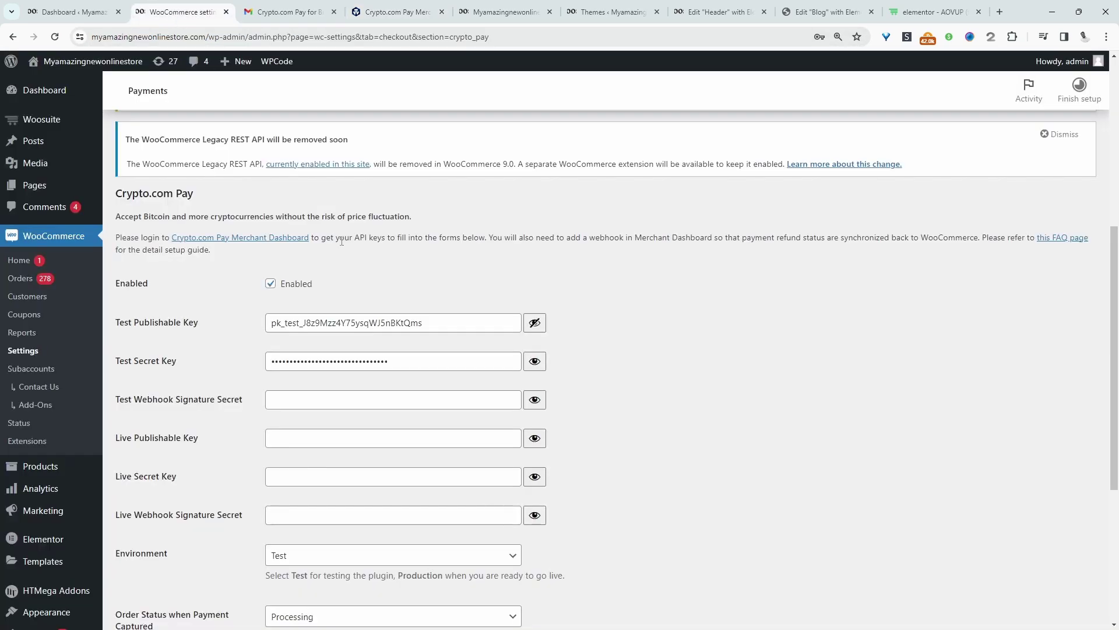
{"action": "scroll", "coordinate": [361, 285], "scroll_direction": "down", "scroll_amount": 5}
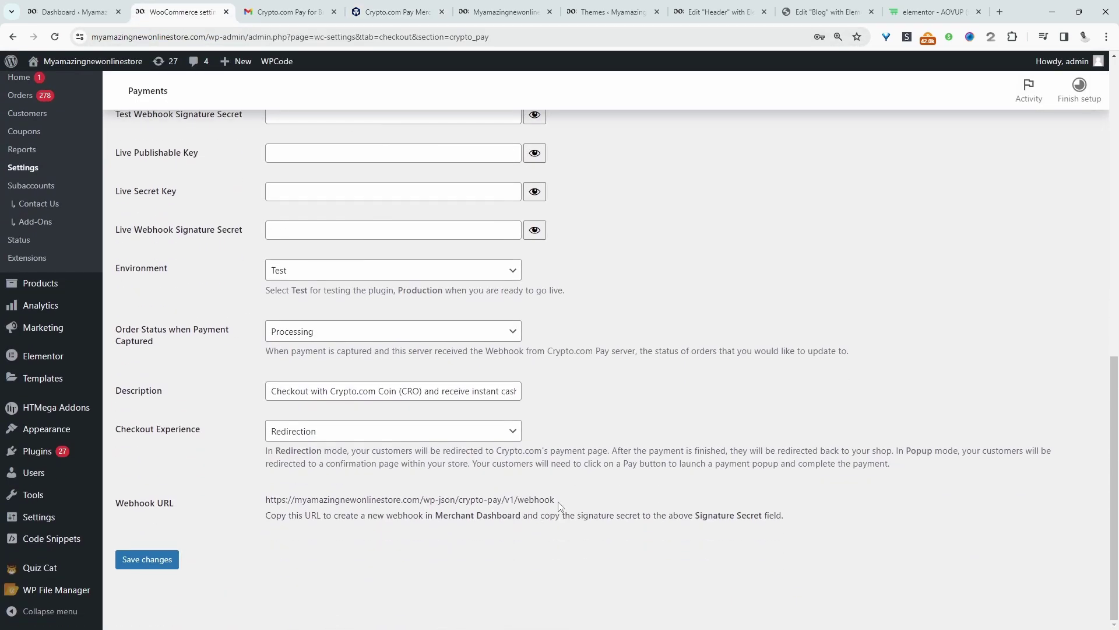
{"action": "left_click_drag", "start_coordinate": [557, 500], "coordinate": [262, 494]}
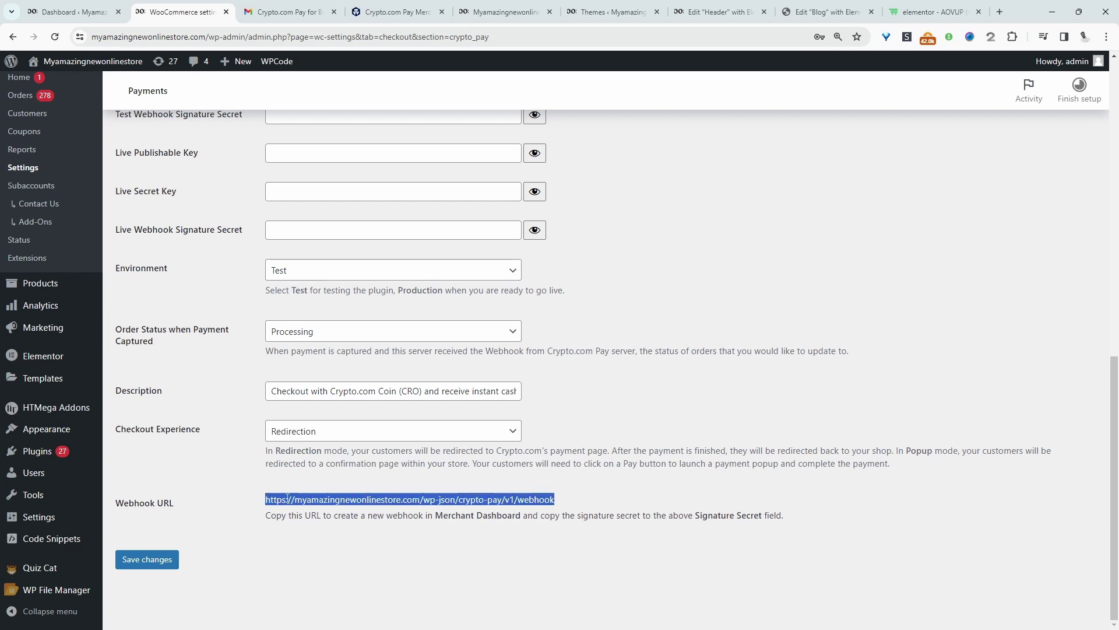
{"action": "right_click", "coordinate": [288, 498]}
{"action": "left_click", "coordinate": [369, 311]}
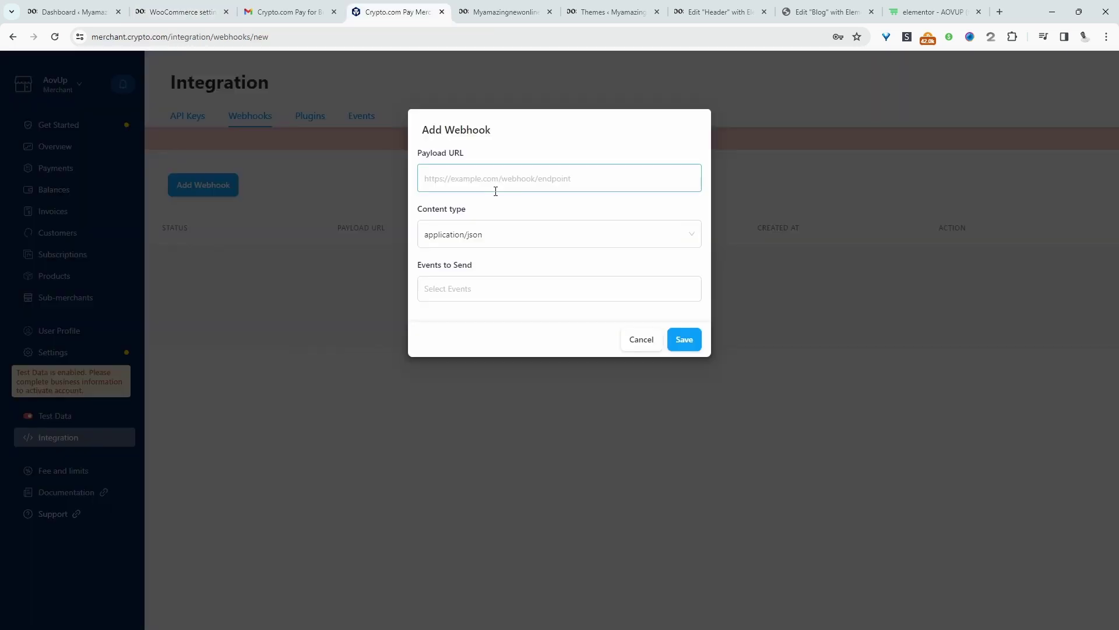
{"action": "left_click", "coordinate": [494, 180]}
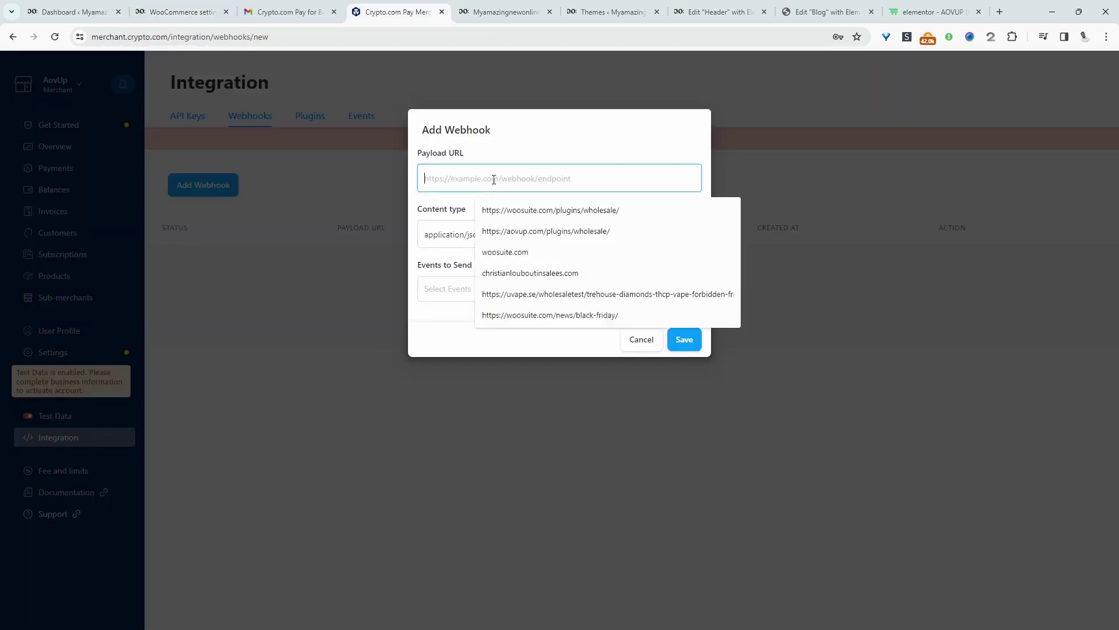
{"action": "right_click", "coordinate": [512, 181]}
{"action": "left_click", "coordinate": [535, 293]}
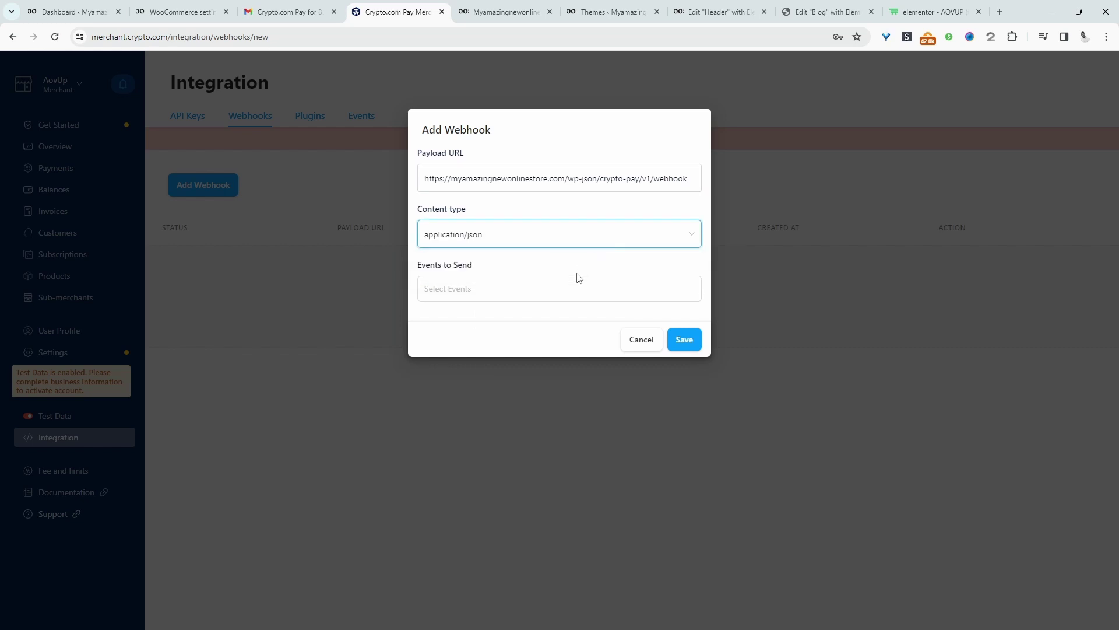
Select the webhook's payment events: created, fulfilled, captured, refund_requested, refund_transferred and cancelled
{"action": "left_click", "coordinate": [526, 291]}
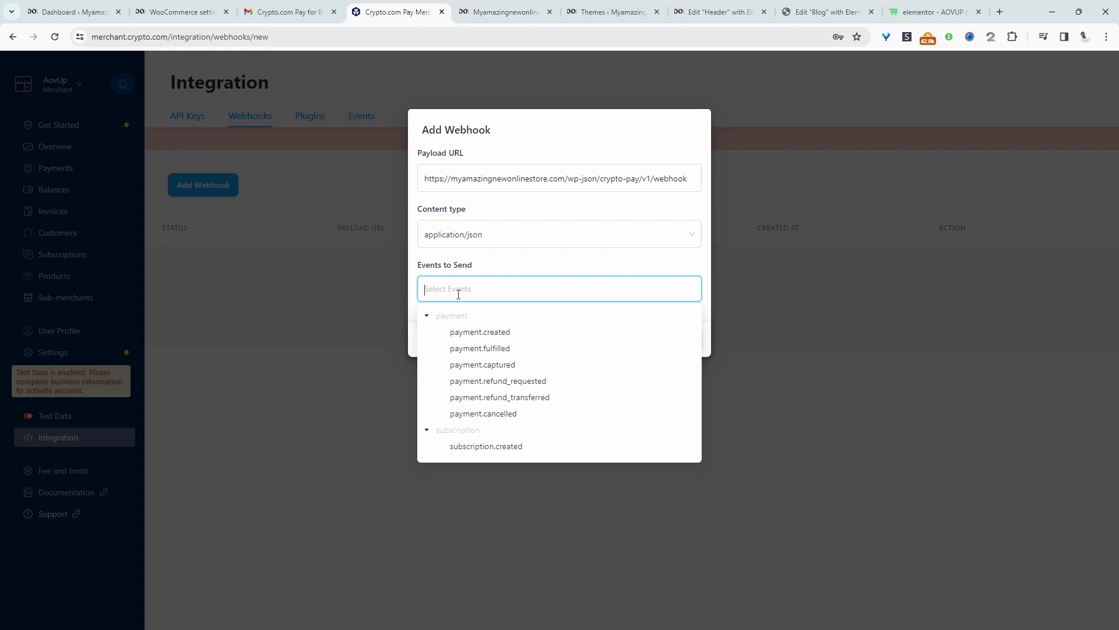
{"action": "left_click", "coordinate": [484, 332]}
{"action": "left_click", "coordinate": [495, 348]}
{"action": "left_click", "coordinate": [515, 365]}
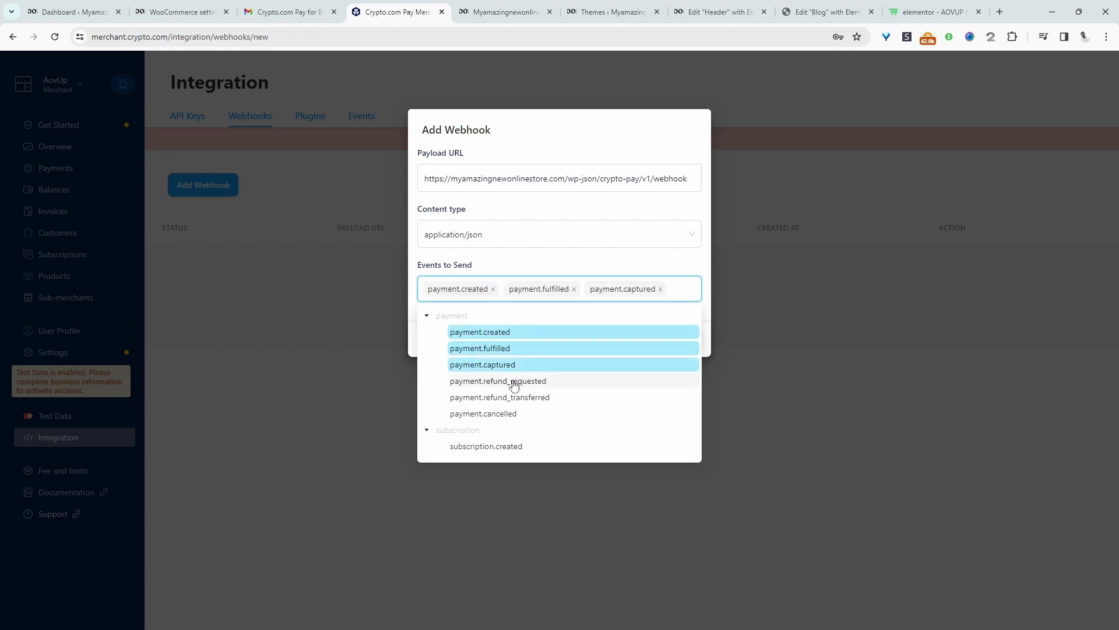
{"action": "left_click", "coordinate": [513, 384]}
{"action": "left_click", "coordinate": [504, 416]}
{"action": "left_click", "coordinate": [499, 432]}
Add the subscription.created, subscription.activated and subscription.cancelled events to the webhook and save it
{"action": "scroll", "coordinate": [497, 434], "scroll_direction": "down", "scroll_amount": 2}
{"action": "left_click", "coordinate": [499, 390]}
{"action": "left_click", "coordinate": [500, 406]}
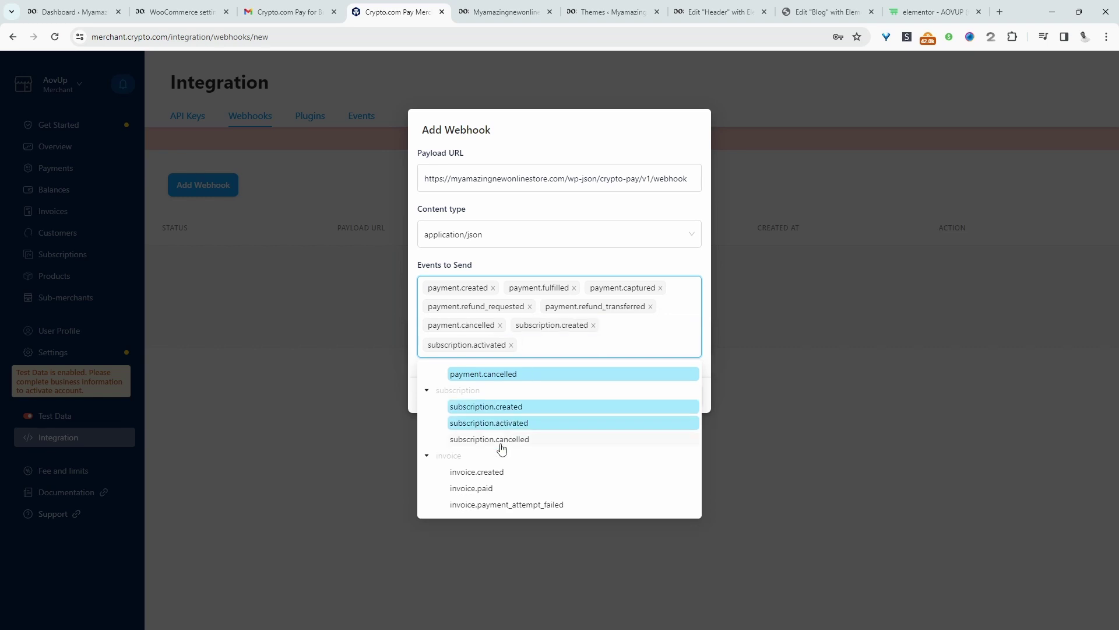
{"action": "left_click", "coordinate": [502, 444]}
{"action": "left_click", "coordinate": [653, 268]}
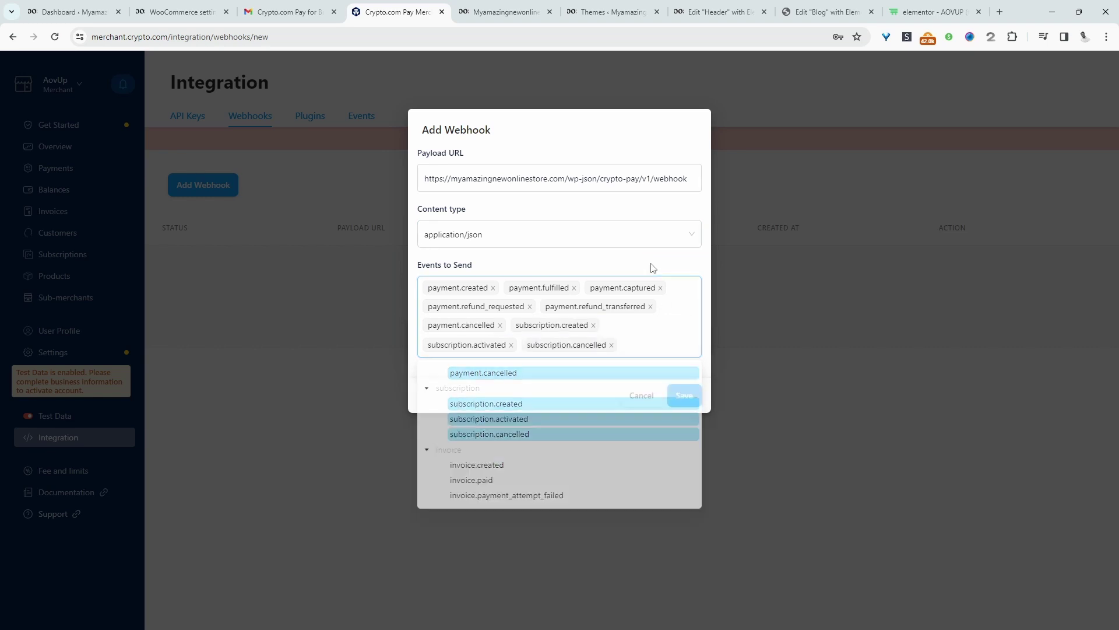
{"action": "left_click", "coordinate": [688, 398]}
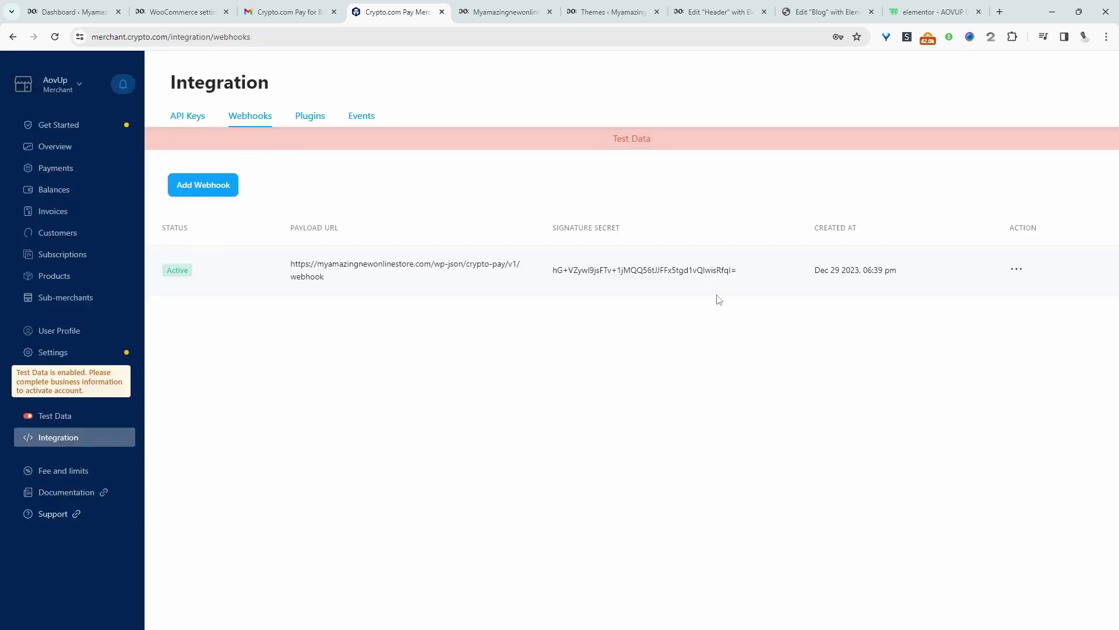
Copy the new webhook's signature secret into WooCommerce's Test Webhook Signature Secret field and save the payment settings
{"action": "left_click_drag", "start_coordinate": [739, 271], "coordinate": [559, 273]}
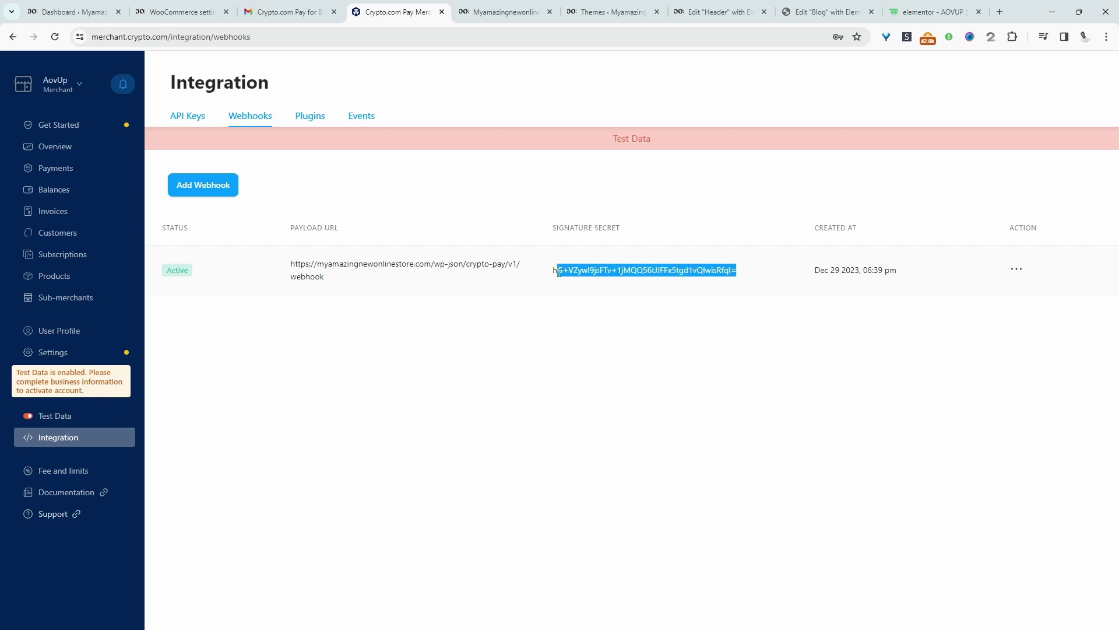
{"action": "left_click", "coordinate": [180, 12]}
{"action": "left_click", "coordinate": [332, 278]}
{"action": "right_click", "coordinate": [332, 278]}
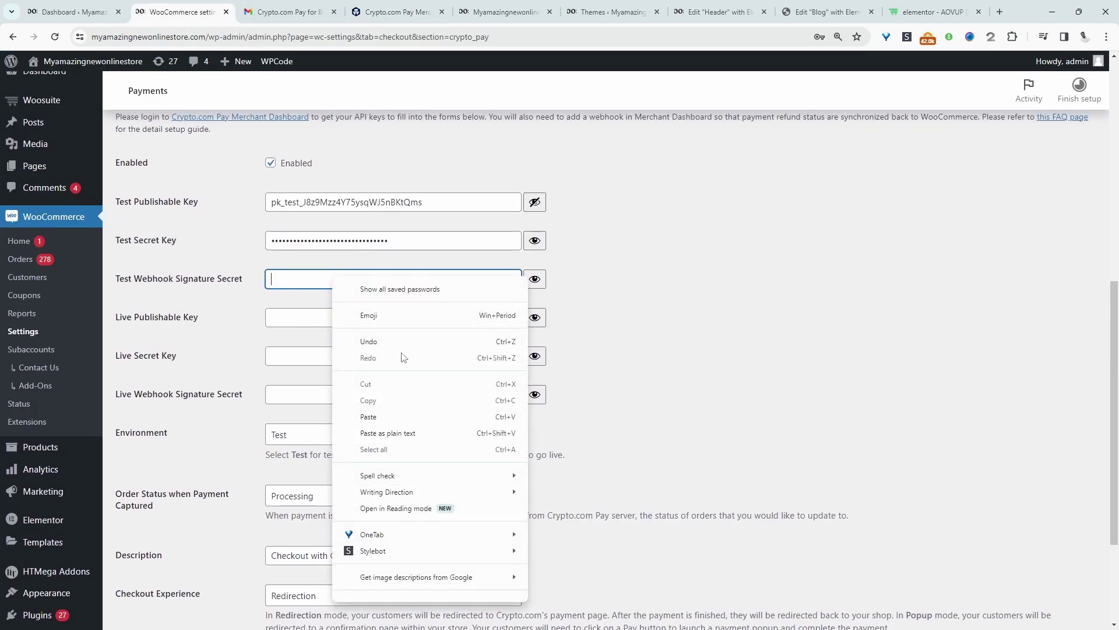
{"action": "left_click", "coordinate": [387, 416]}
{"action": "scroll", "coordinate": [411, 433], "scroll_direction": "down", "scroll_amount": 1}
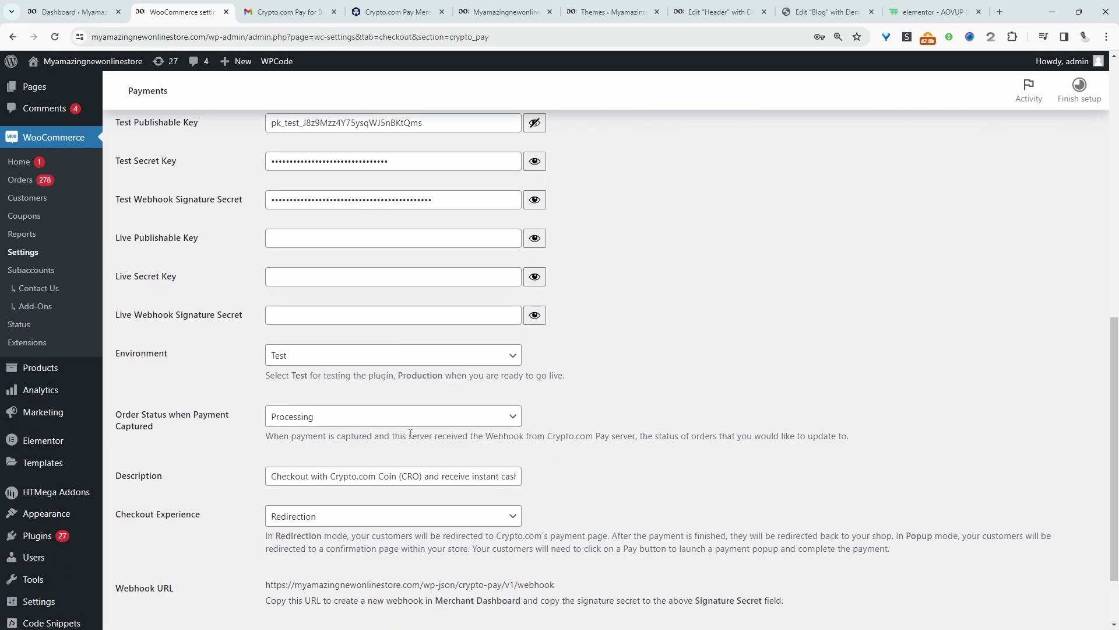
{"action": "scroll", "coordinate": [411, 433], "scroll_direction": "down", "scroll_amount": 1}
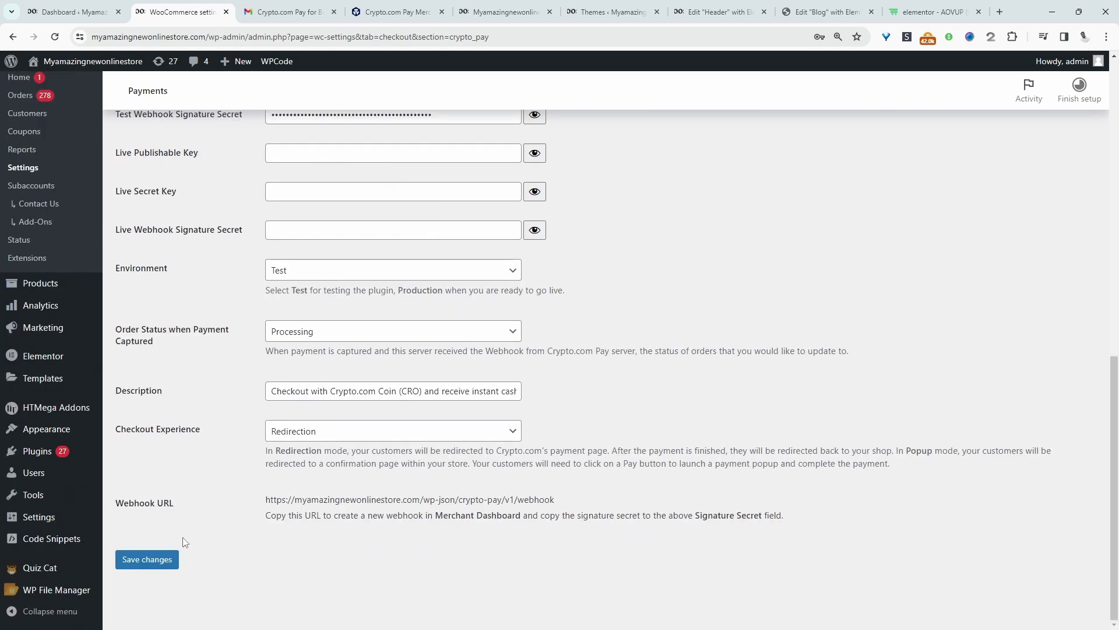
{"action": "left_click", "coordinate": [163, 565]}
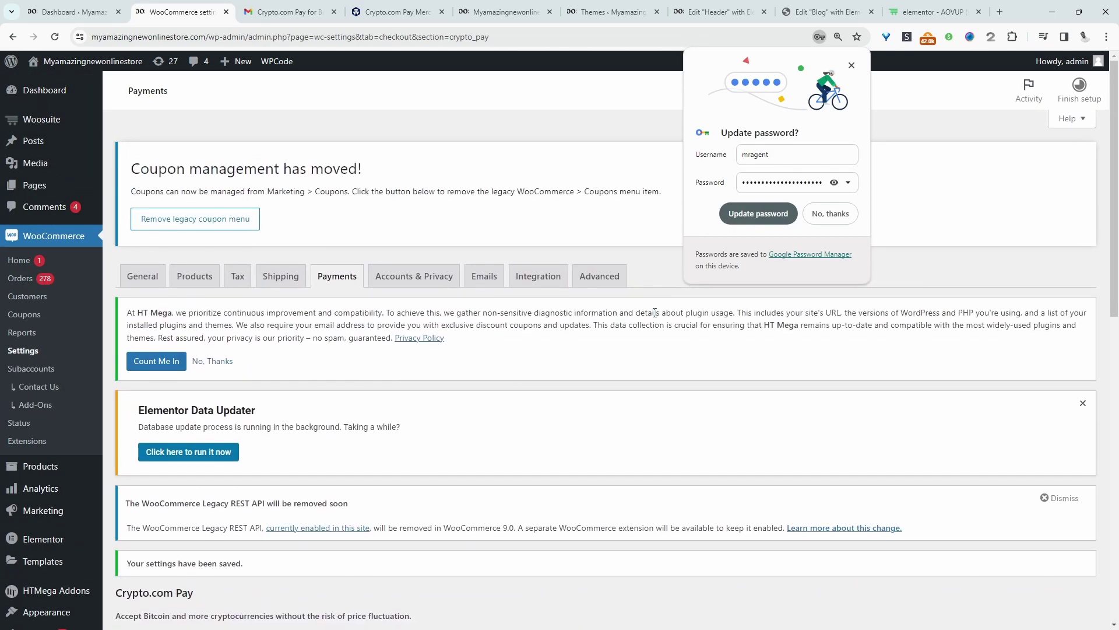
Open the store in a new tab and continue its checkout to the second step with the payment methods
{"action": "mouse_move", "coordinate": [135, 68]}
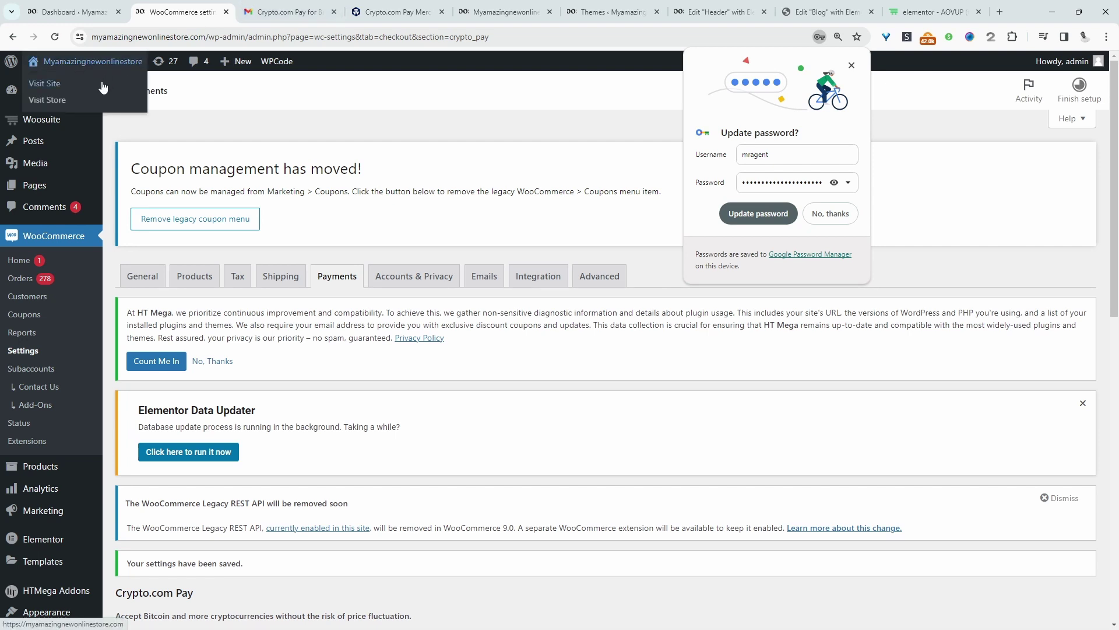
{"action": "middle_click", "coordinate": [91, 101]}
{"action": "left_click", "coordinate": [255, 10]}
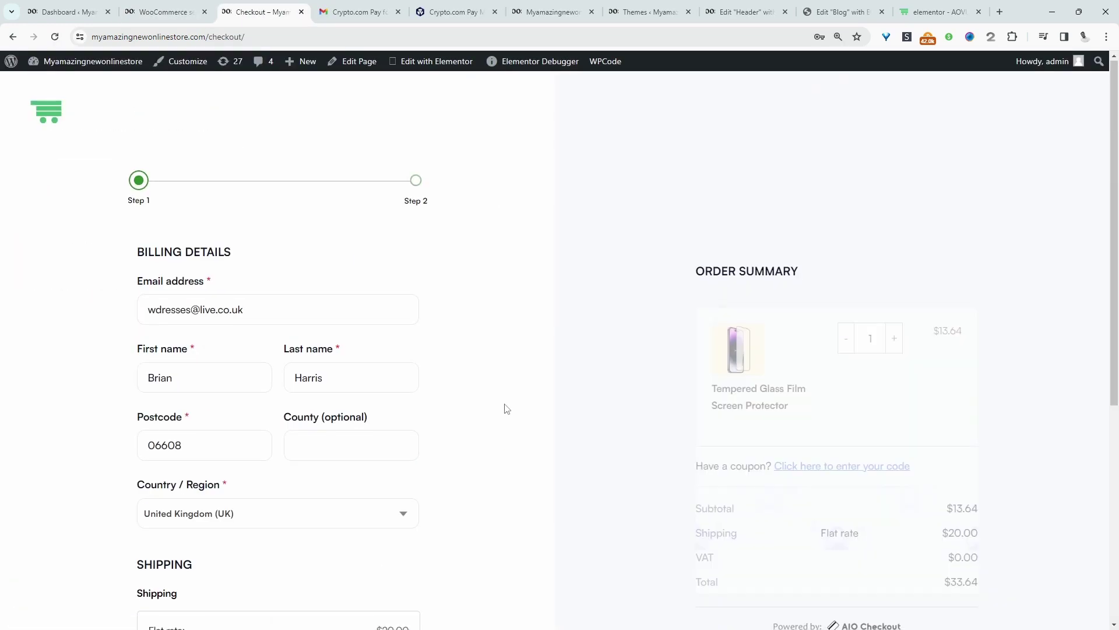
{"action": "scroll", "coordinate": [310, 457], "scroll_direction": "down", "scroll_amount": 6}
{"action": "left_click", "coordinate": [163, 542]}
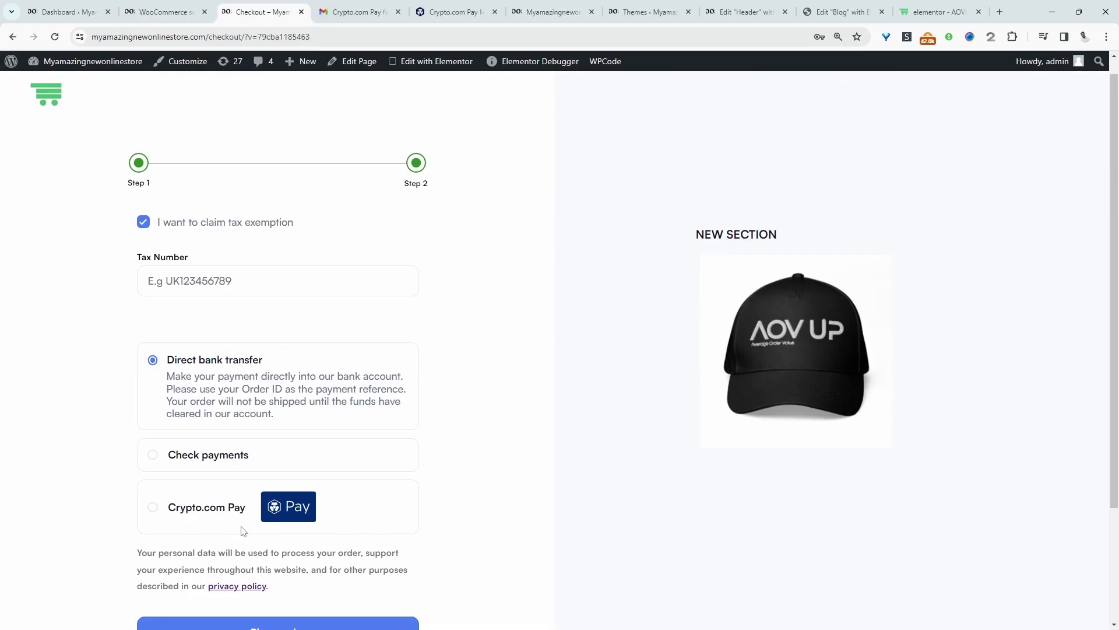
Choose Crypto.com Pay as the payment method, place the order and approve the simulated test payment
{"action": "left_click", "coordinate": [180, 509]}
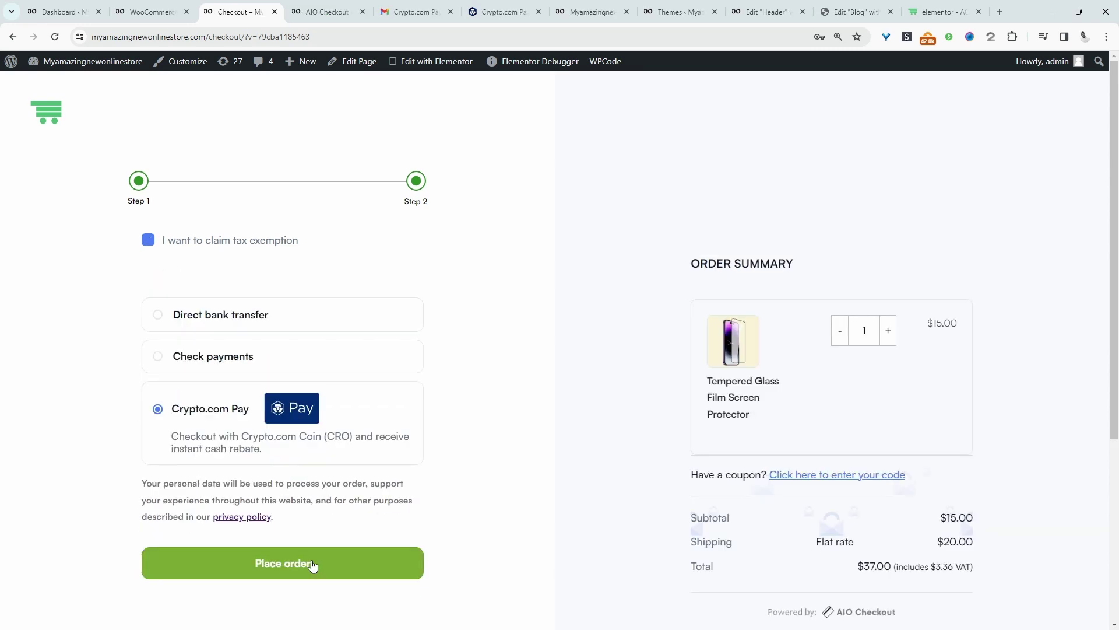
{"action": "left_click", "coordinate": [313, 564]}
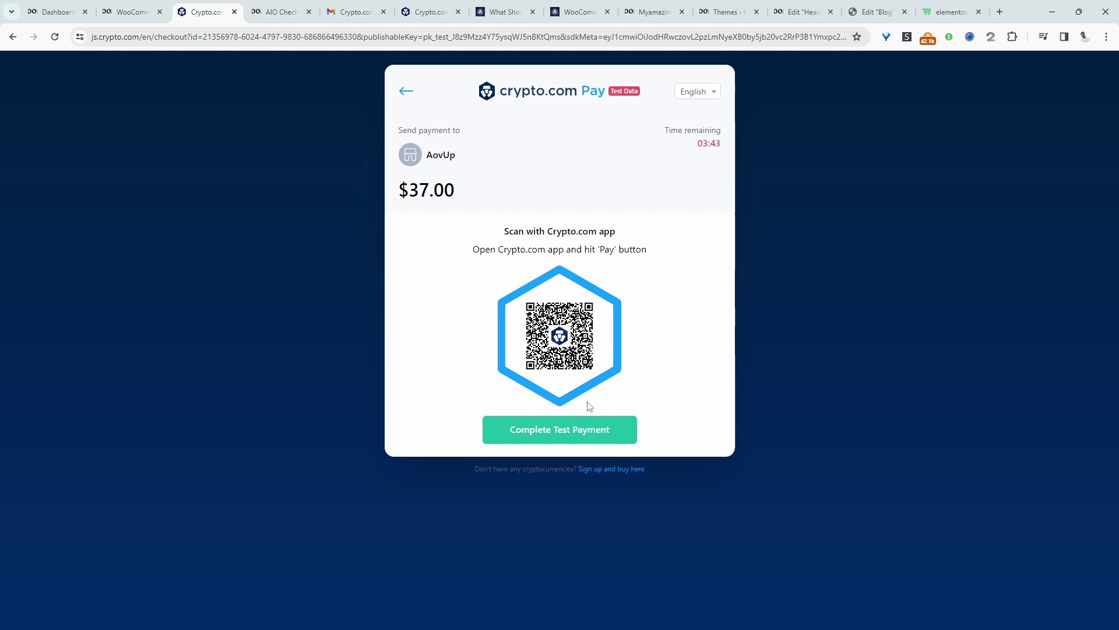
{"action": "left_click", "coordinate": [587, 430]}
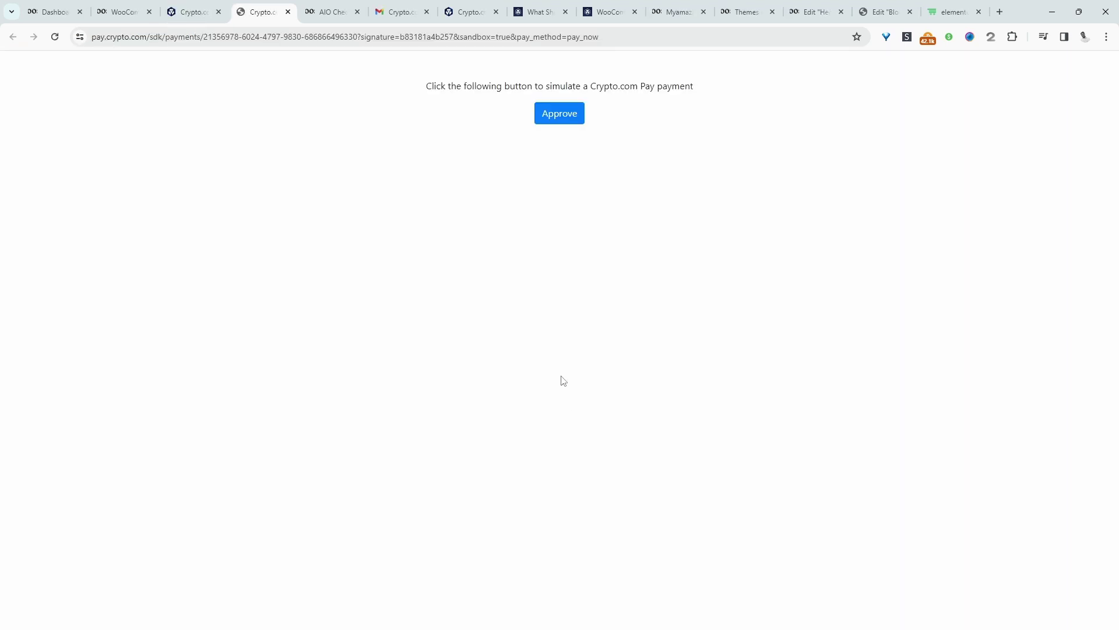
{"action": "left_click", "coordinate": [573, 115]}
Check the gross volume and balance figures on the Crypto.com merchant account's overview page
{"action": "left_click", "coordinate": [469, 12]}
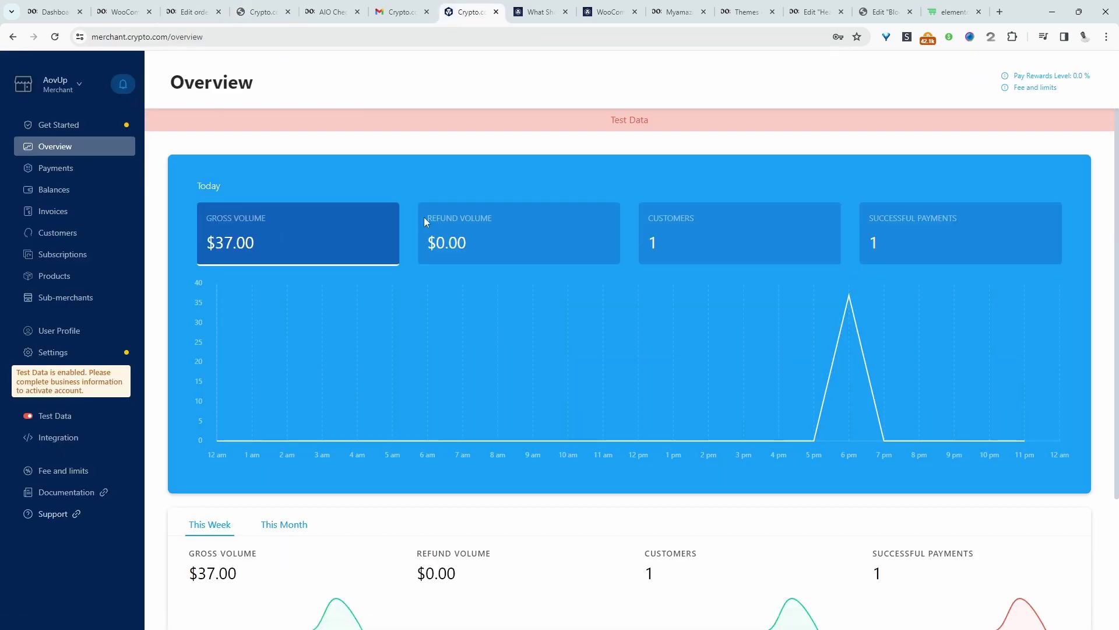
{"action": "scroll", "coordinate": [635, 286], "scroll_direction": "down", "scroll_amount": 3}
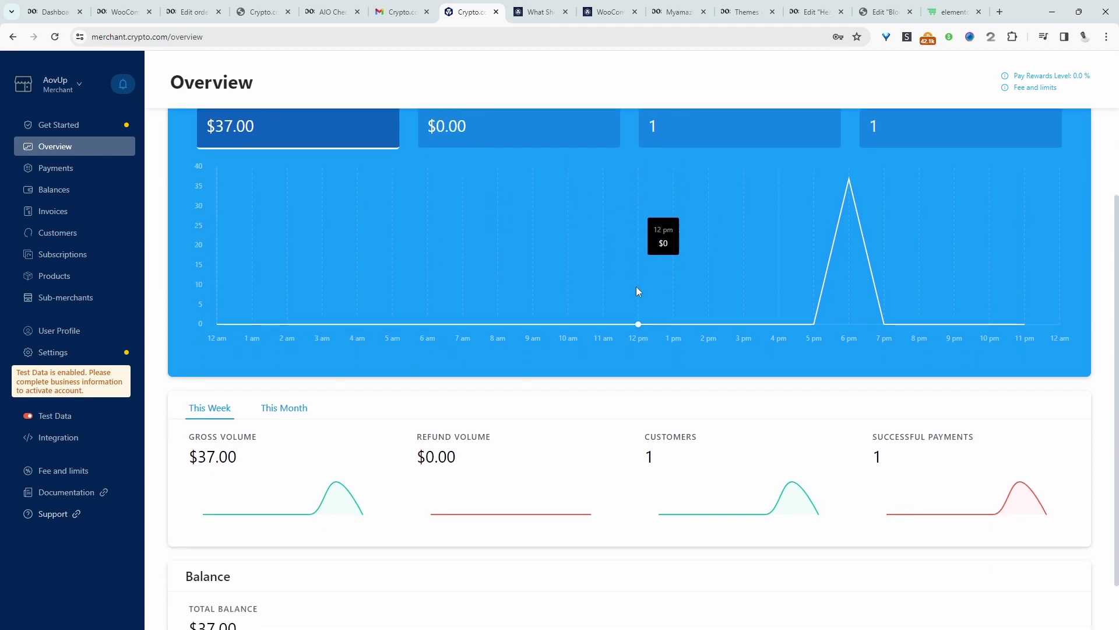
{"action": "left_click_drag", "start_coordinate": [215, 399], "coordinate": [196, 399]}
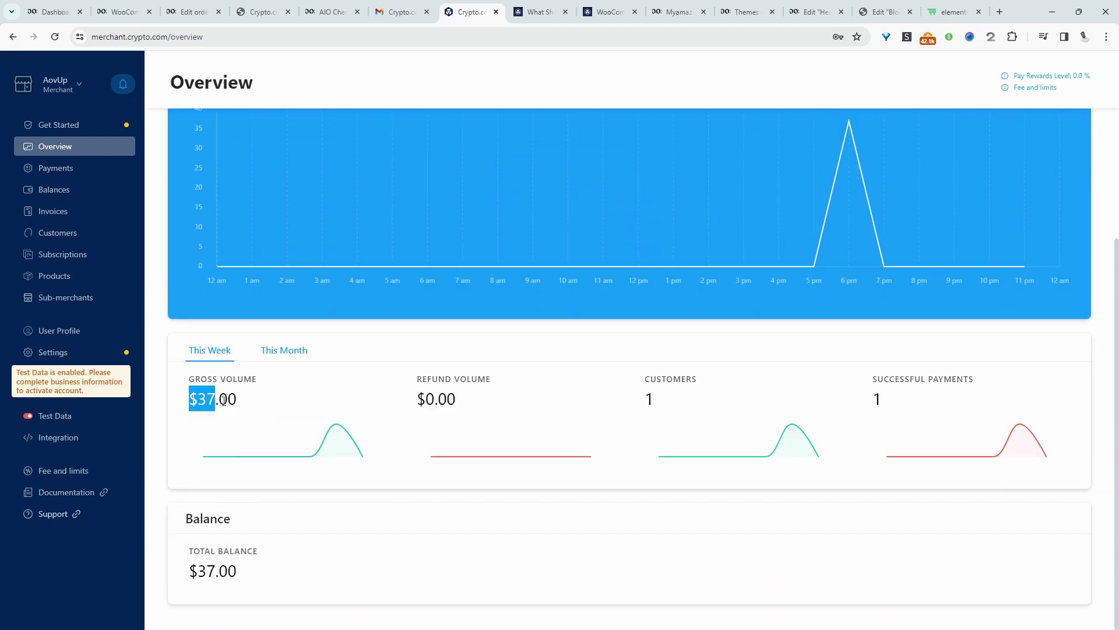